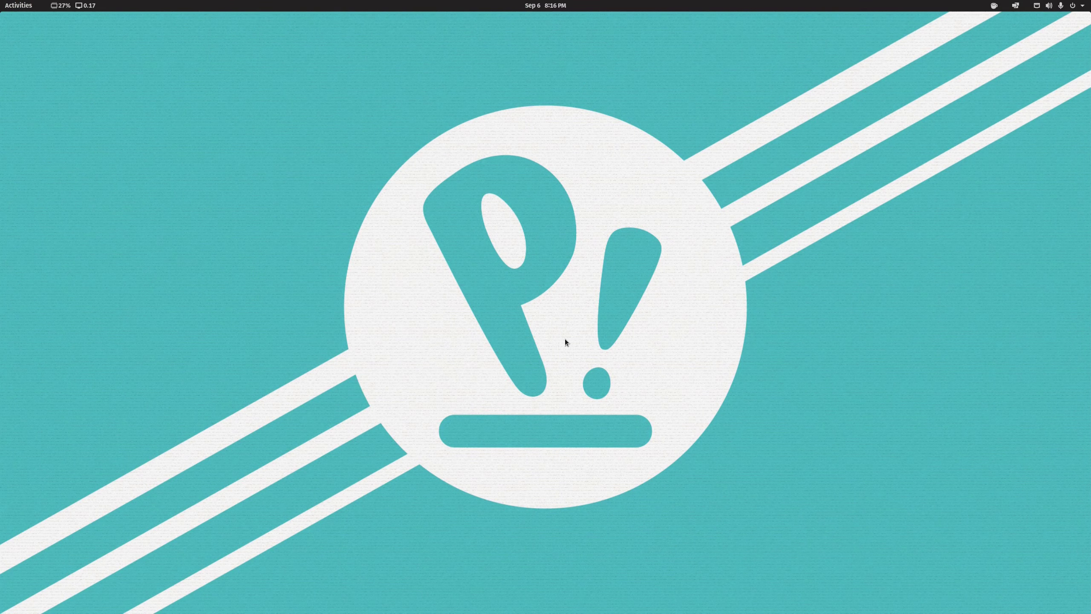
Step: Launch Pop!_Shop and open the Déjà Dup Backups page from a 'deja' search
{"action": "key", "text": "super"}
{"action": "type", "text": "pop"}
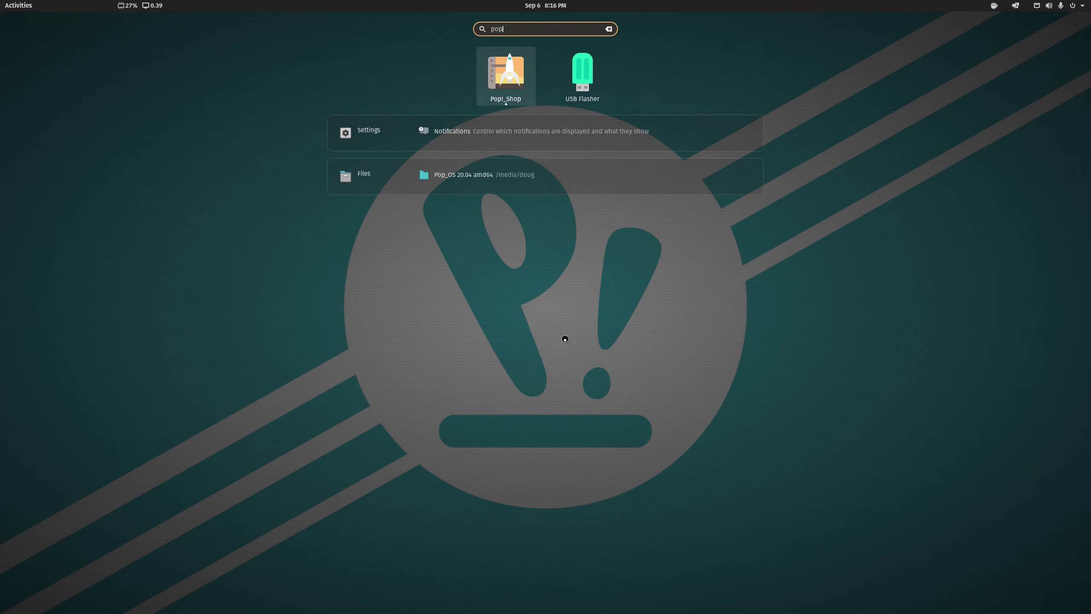
{"action": "key", "text": "Return"}
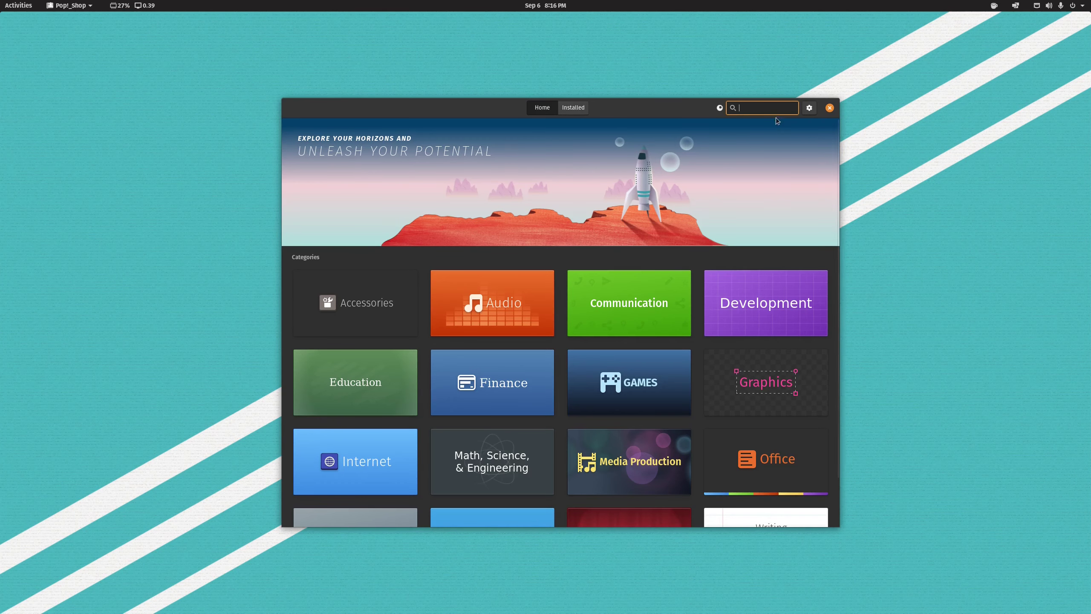
{"action": "type", "text": "deja"}
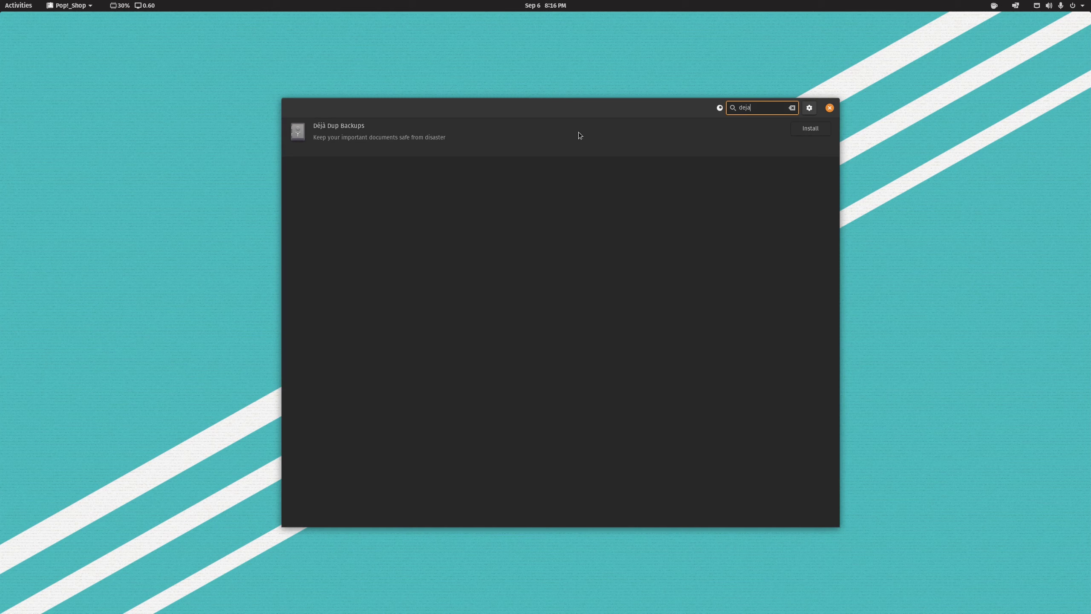
{"action": "left_click", "coordinate": [579, 135]}
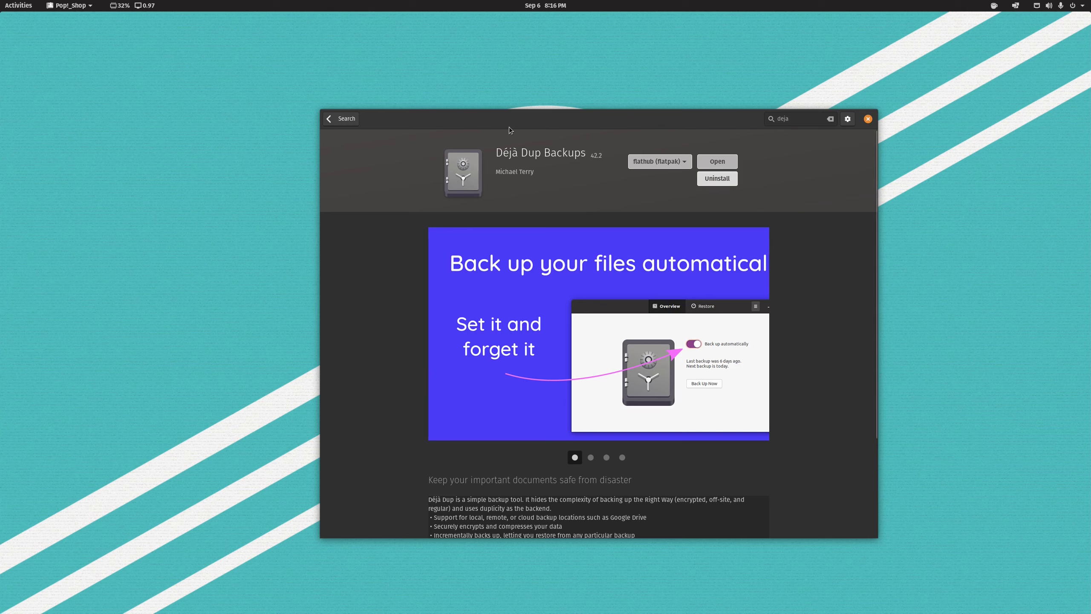
Step: Keep the flathub (flatpak) source for Déjà Dup Backups, then close the store
{"action": "left_click", "coordinate": [662, 167]}
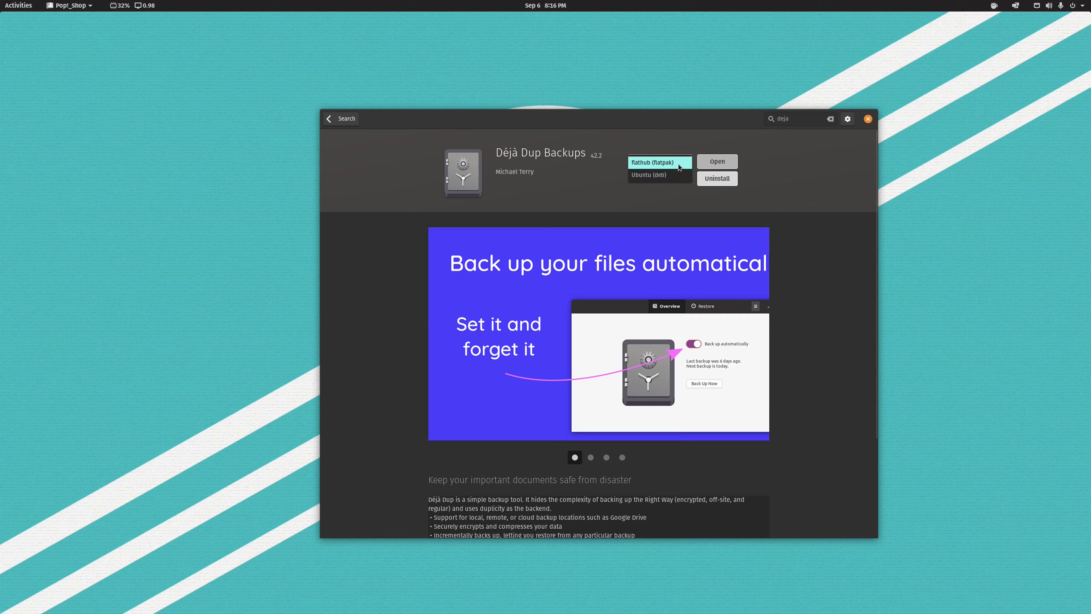
{"action": "left_click", "coordinate": [678, 163]}
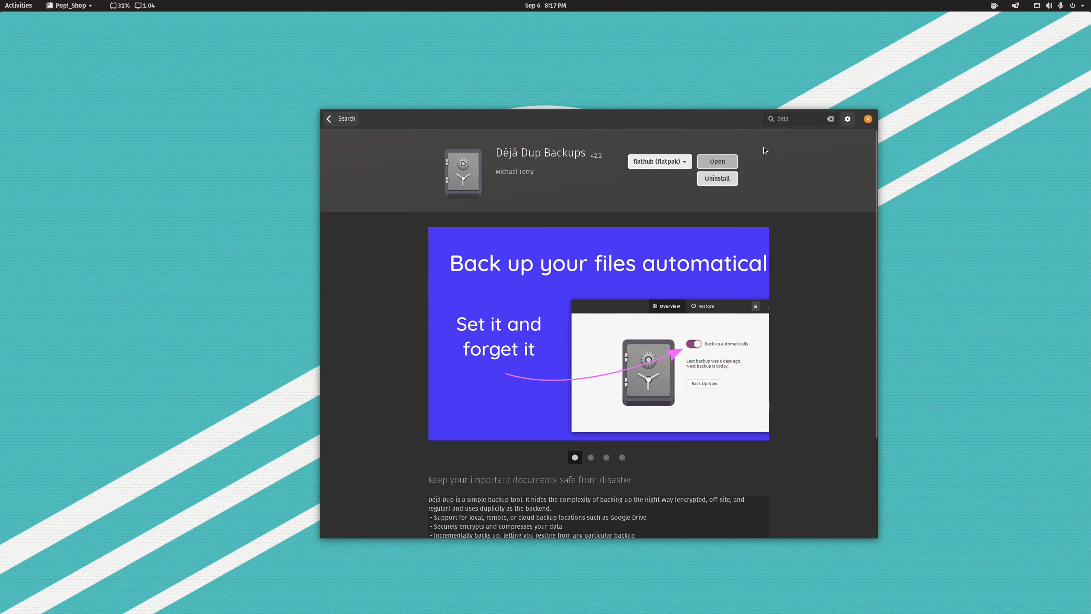
{"action": "left_click_drag", "start_coordinate": [682, 121], "coordinate": [585, 120]}
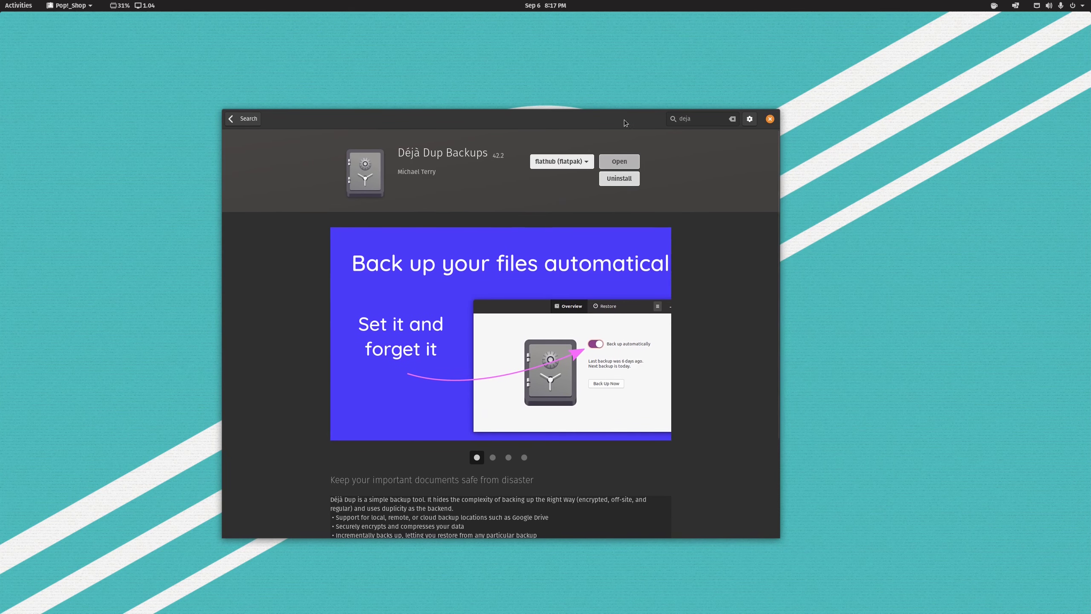
{"action": "left_click", "coordinate": [769, 119]}
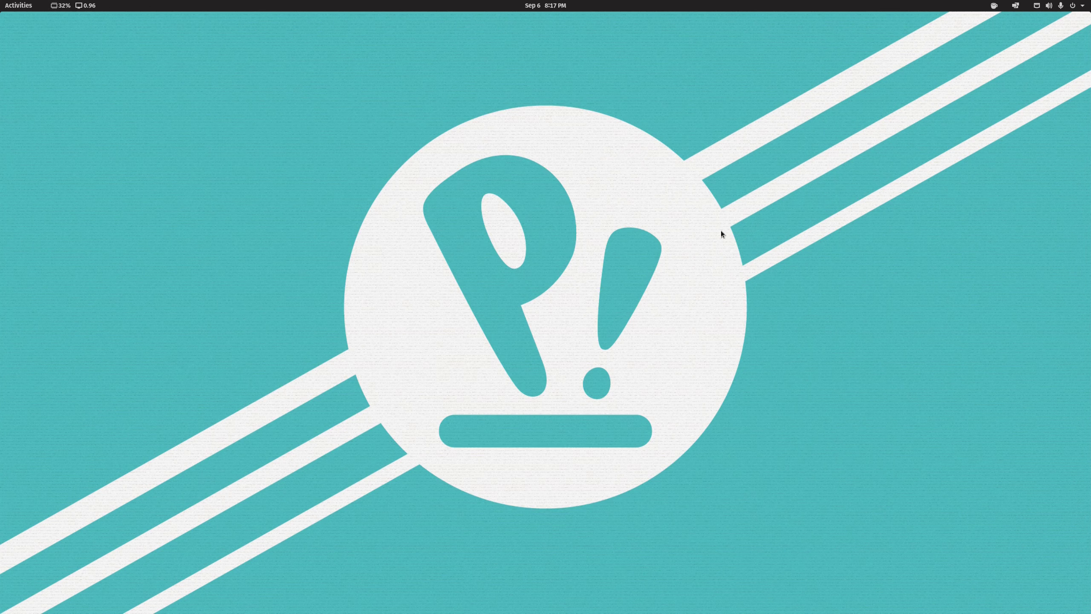
Step: Search the Activities overview for 'deja' so the installed Backups app appears
{"action": "key", "text": "super"}
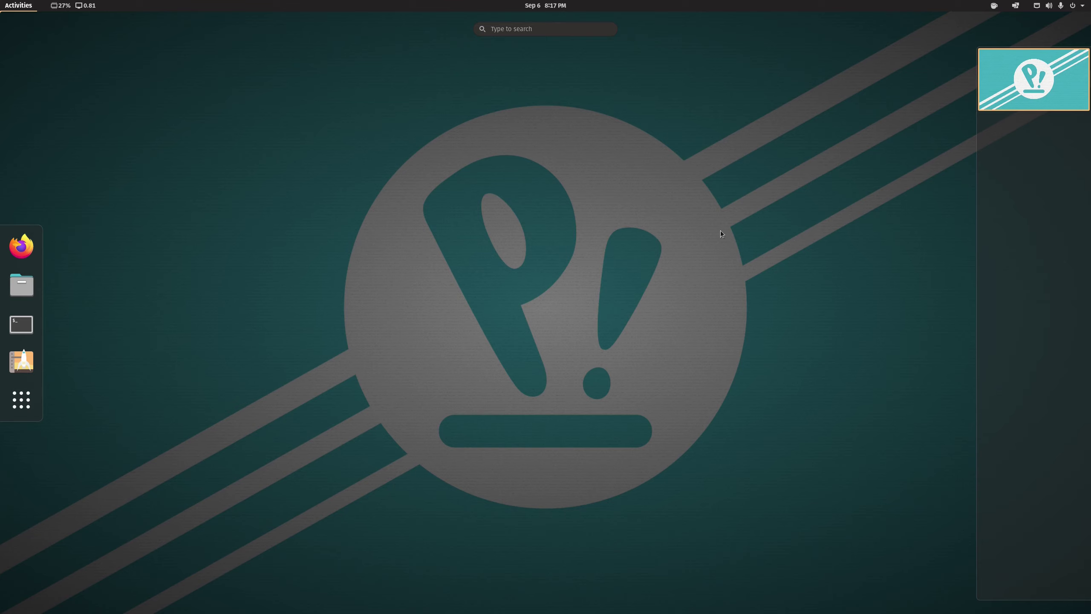
{"action": "type", "text": "deja"}
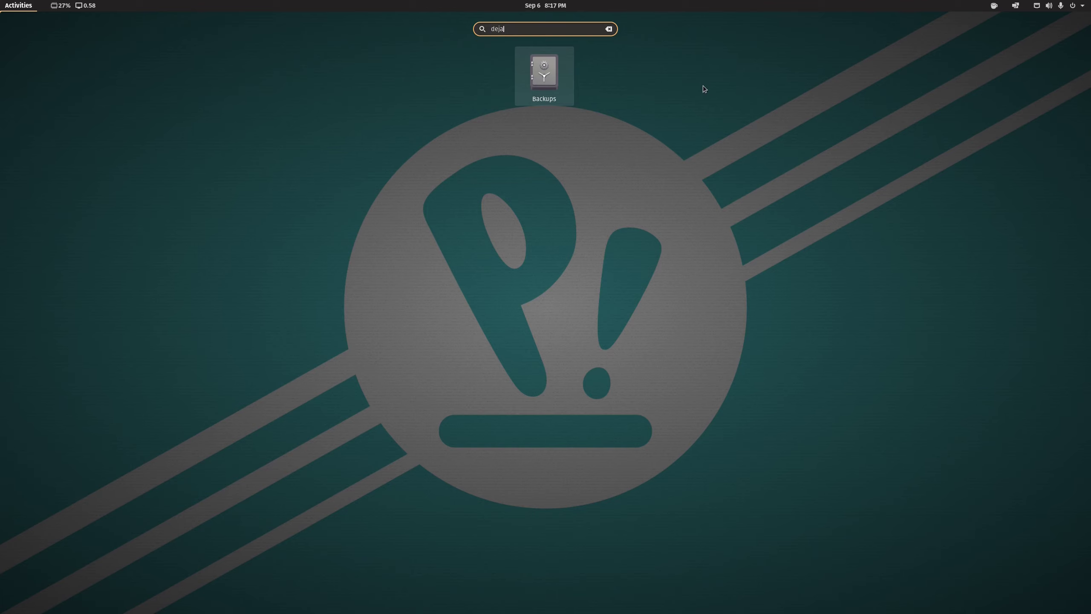
Step: Launch Backups from the search result to reach its Overview page
{"action": "left_click", "coordinate": [548, 93]}
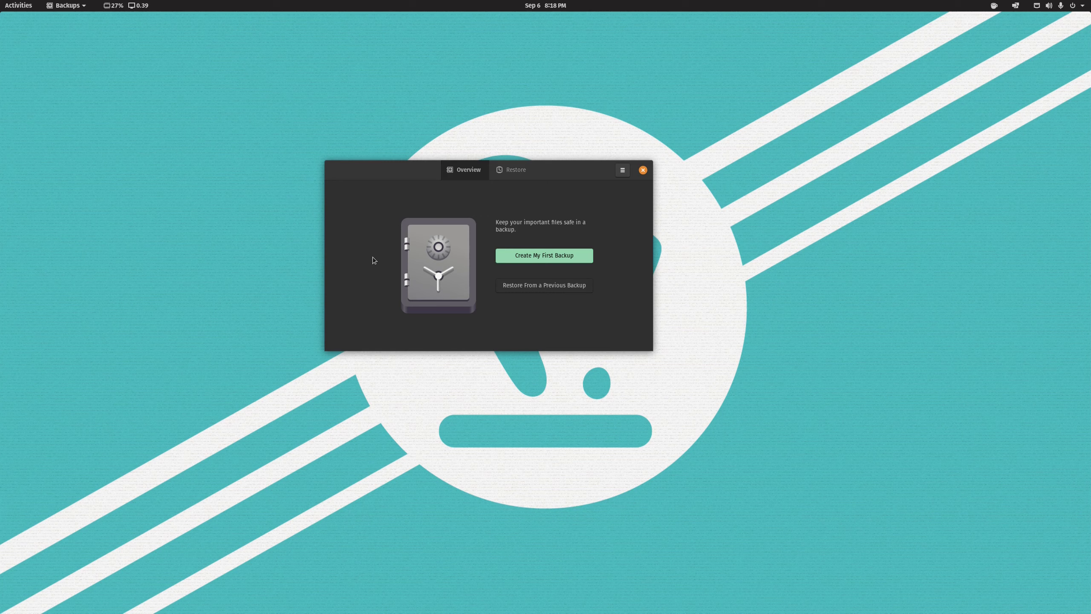
Step: Start the first backup and nudge the Back Up setup dialog into place
{"action": "left_click", "coordinate": [566, 255]}
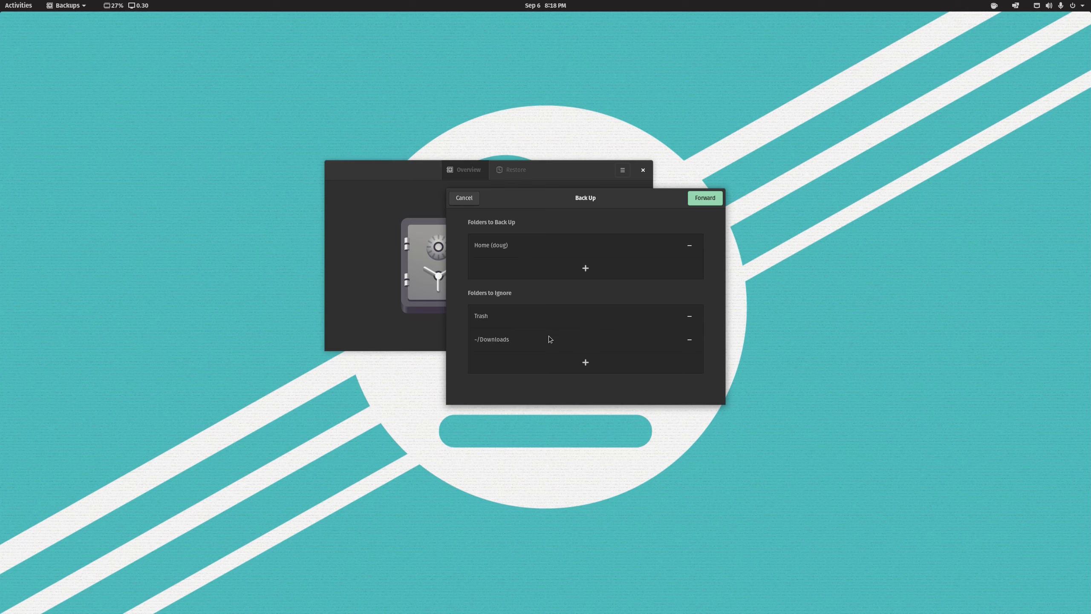
{"action": "left_click_drag", "start_coordinate": [559, 206], "coordinate": [564, 219]}
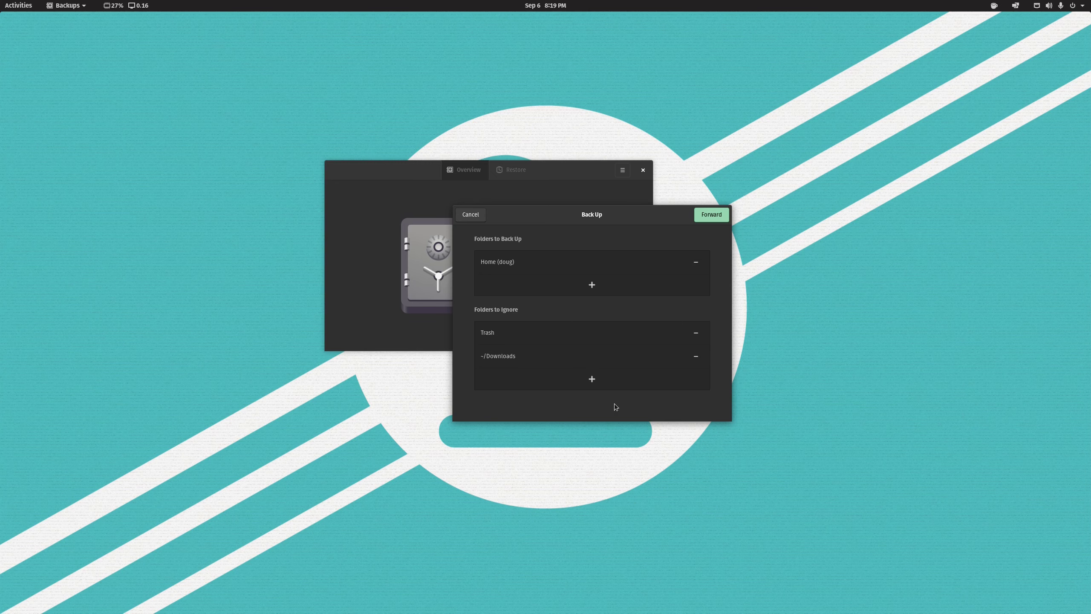
Step: Add /etc from Other Locations > Computer to the folders to back up
{"action": "left_click", "coordinate": [592, 285]}
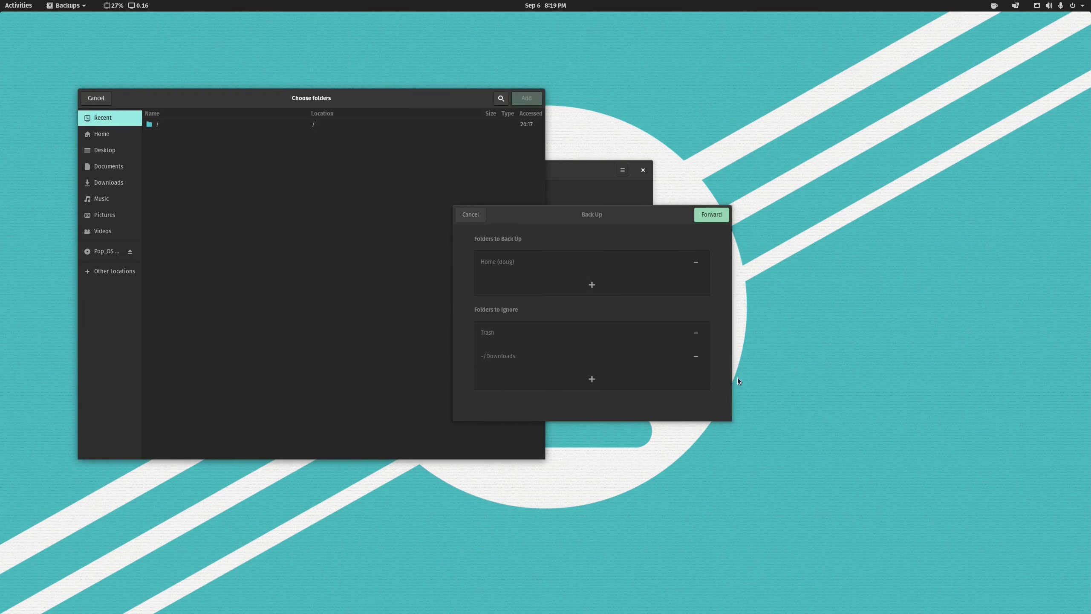
{"action": "left_click_drag", "start_coordinate": [215, 98], "coordinate": [215, 196]}
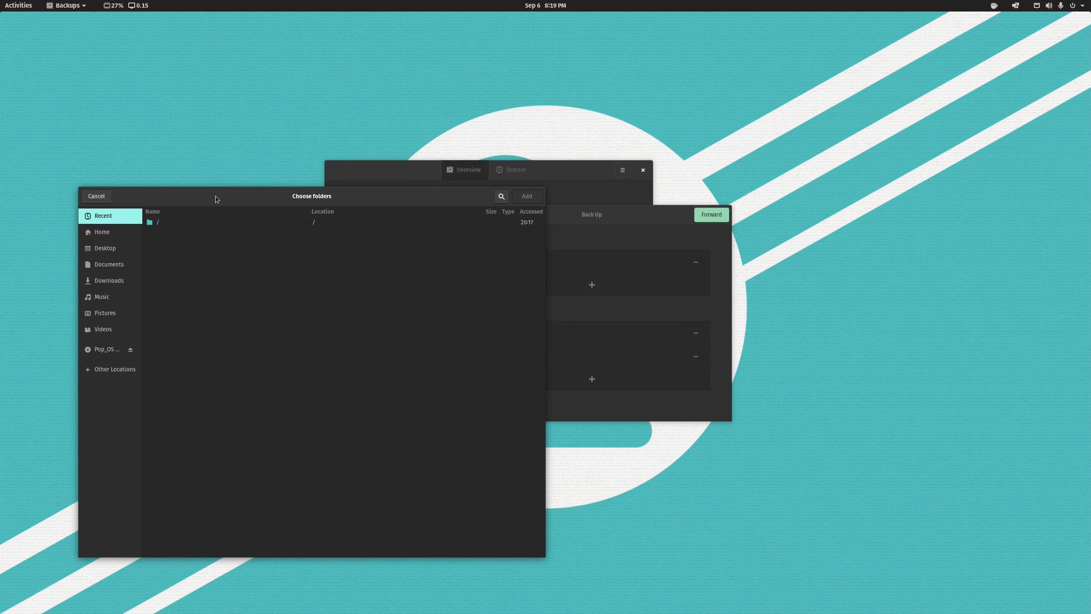
{"action": "left_click", "coordinate": [115, 369]}
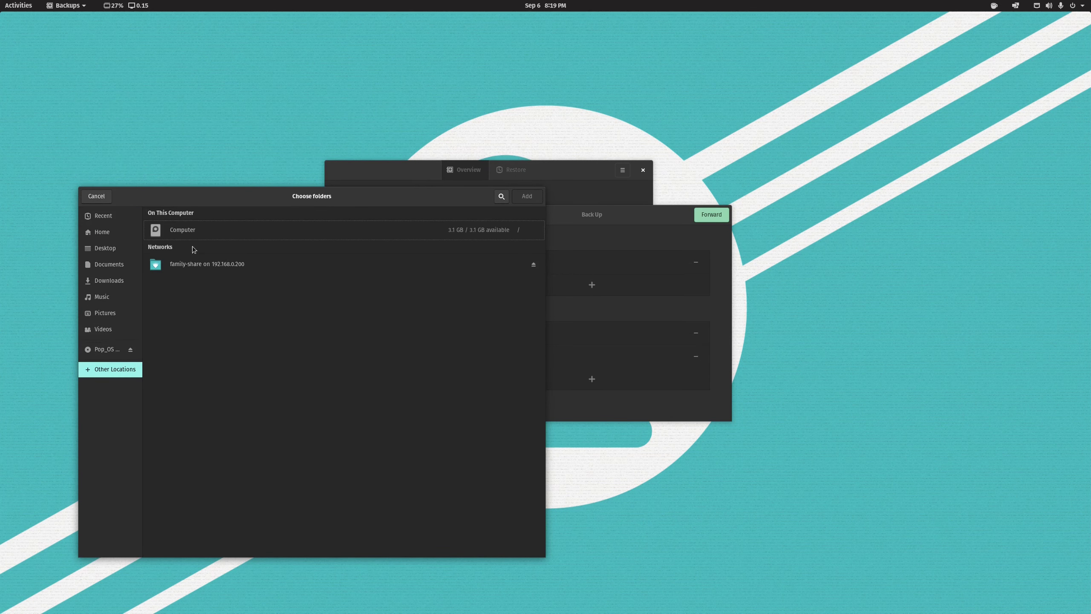
{"action": "left_click", "coordinate": [195, 232]}
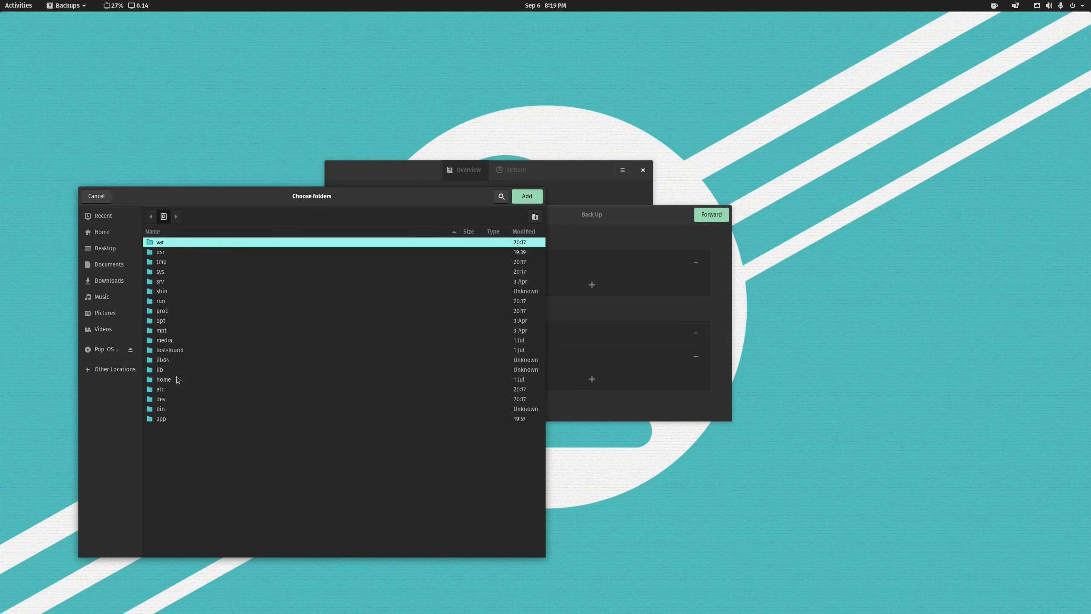
{"action": "left_click", "coordinate": [173, 392]}
{"action": "left_click", "coordinate": [526, 196]}
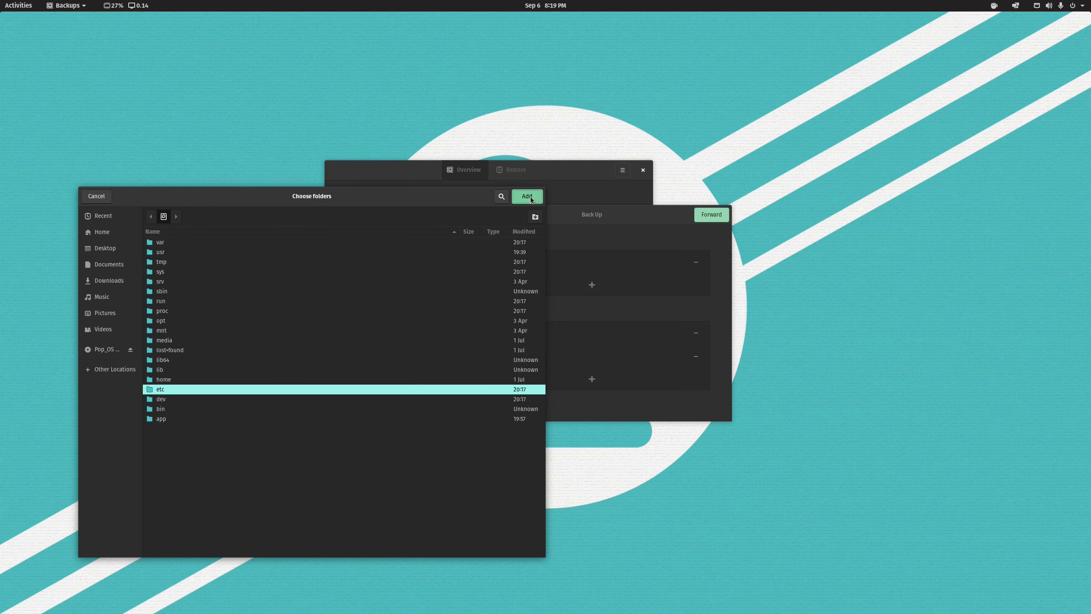
Step: Remove /etc again so only Home remains to back up
{"action": "mouse_move", "coordinate": [680, 285]}
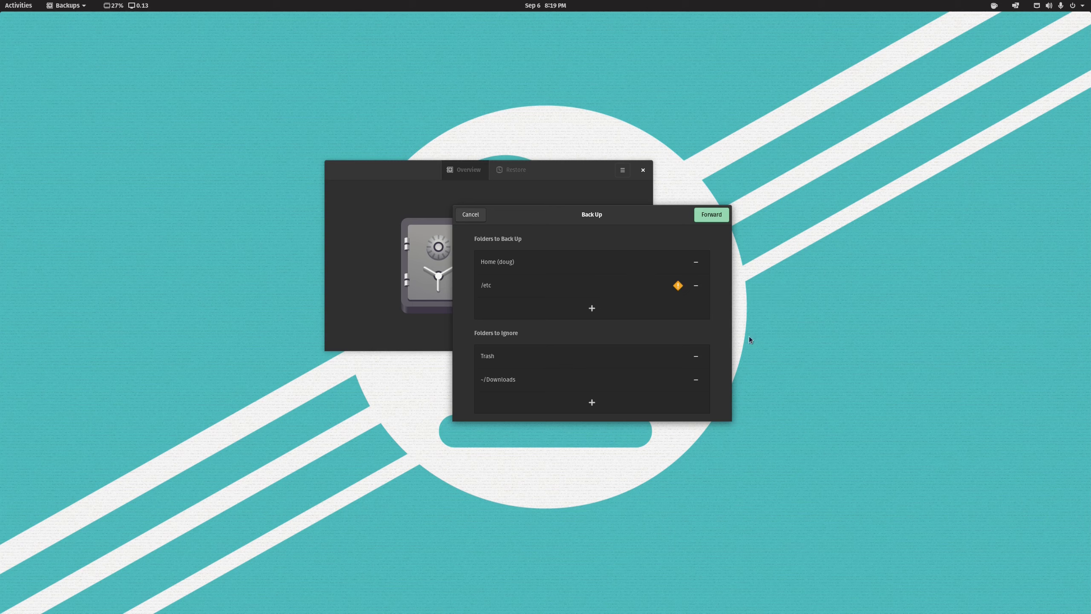
{"action": "left_click", "coordinate": [696, 286]}
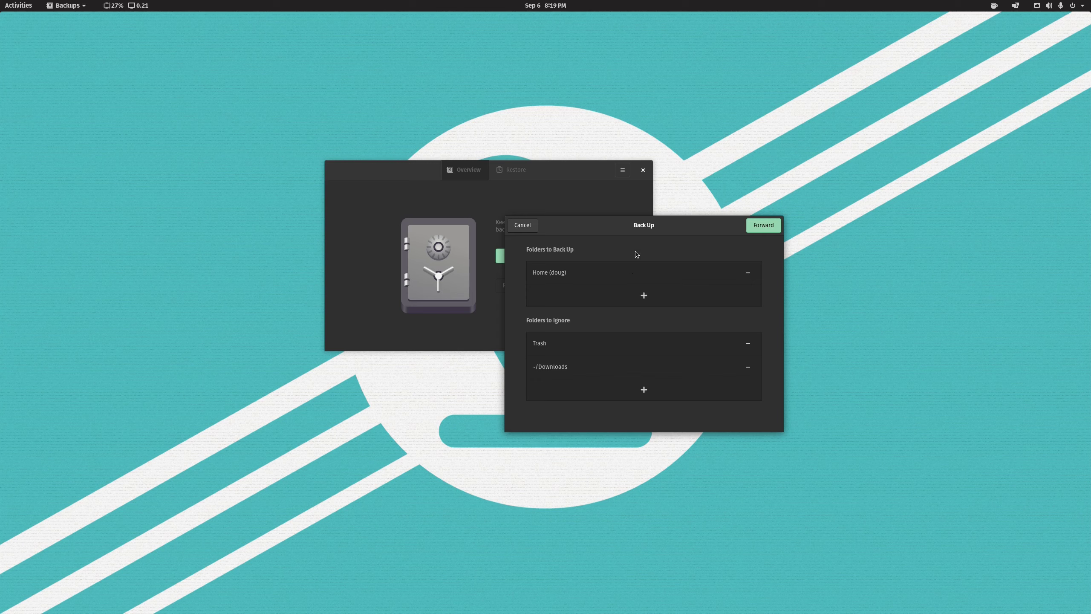
{"action": "left_click_drag", "start_coordinate": [619, 230], "coordinate": [618, 250]}
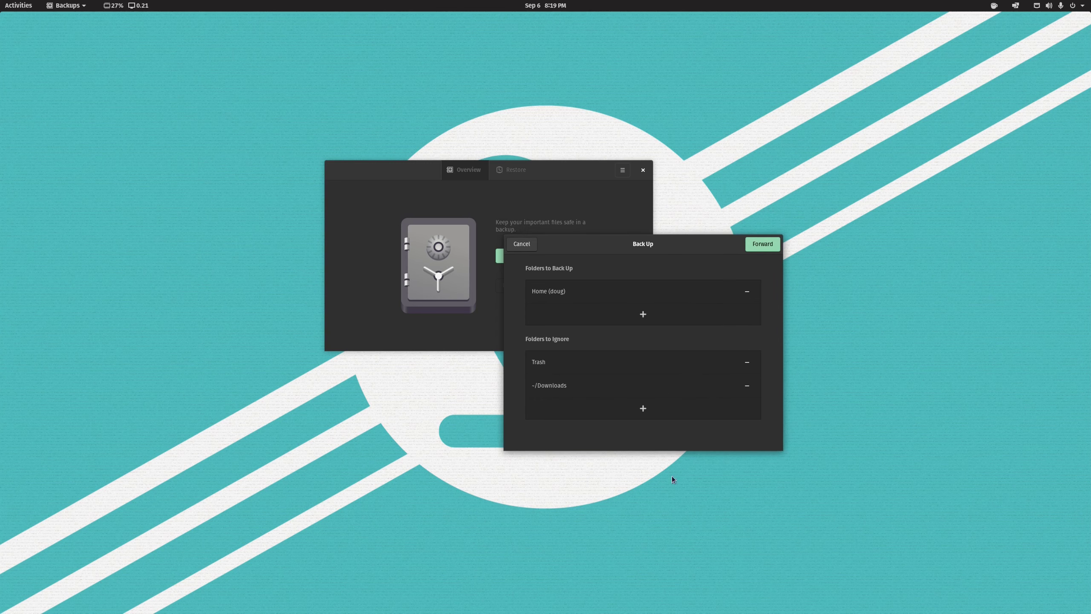
Step: Store the backup on network server smb://192.168.0.200/family-share in folder video-example
{"action": "left_click", "coordinate": [764, 245]}
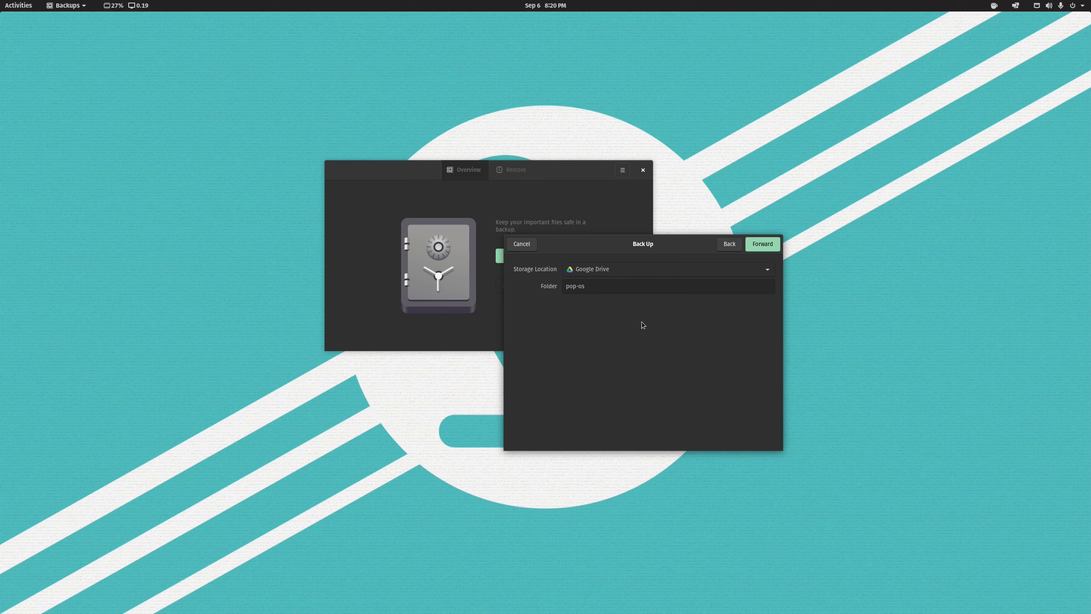
{"action": "left_click", "coordinate": [633, 269]}
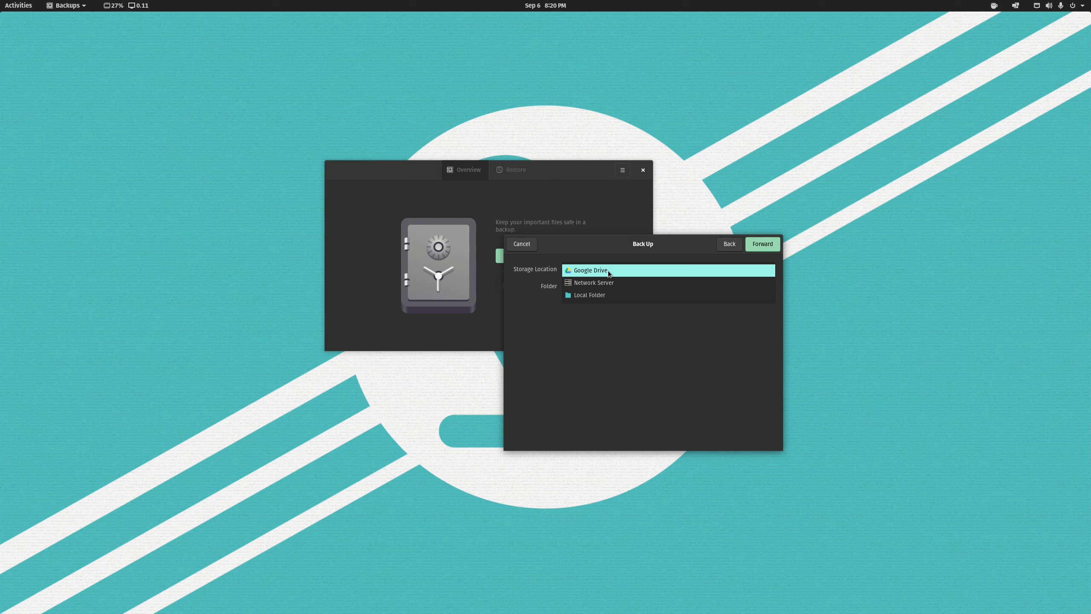
{"action": "left_click", "coordinate": [637, 282]}
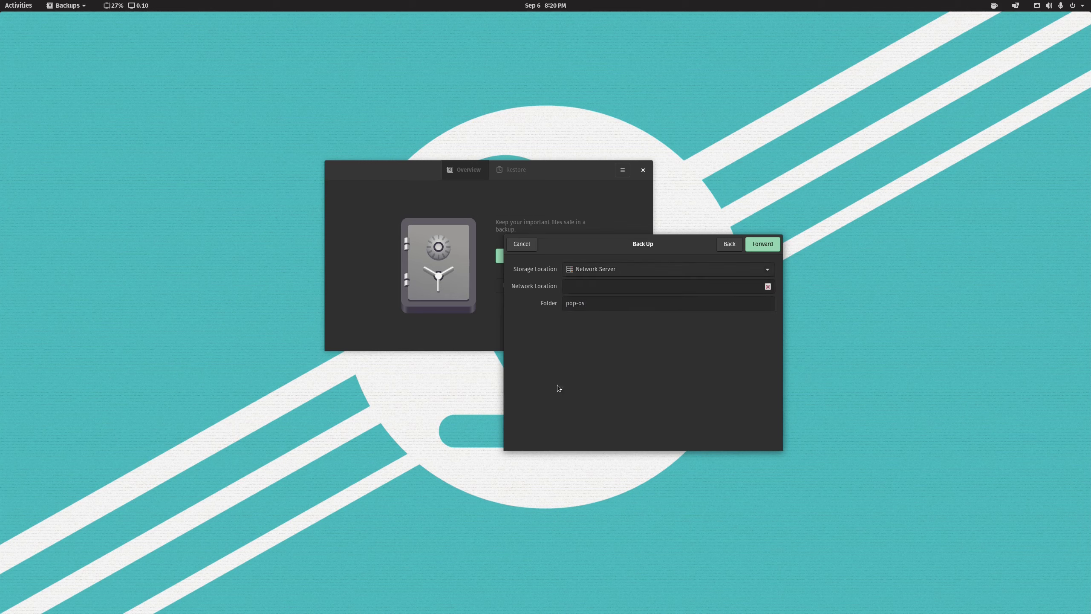
{"action": "left_click", "coordinate": [610, 288]}
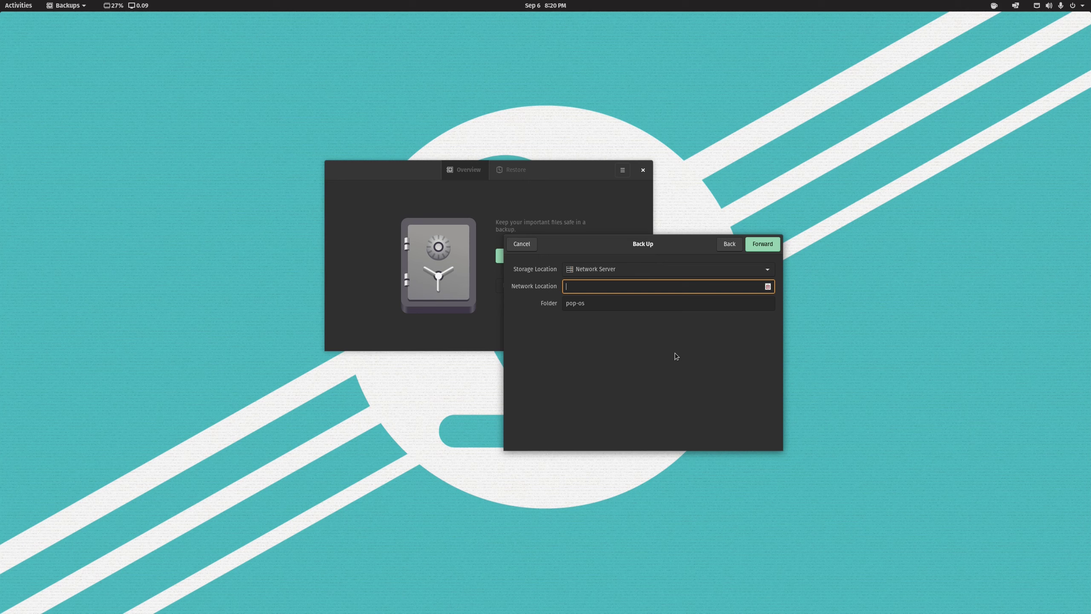
{"action": "type", "text": "smb://192.168.0.200/family-share"}
{"action": "key", "text": "Tab"}
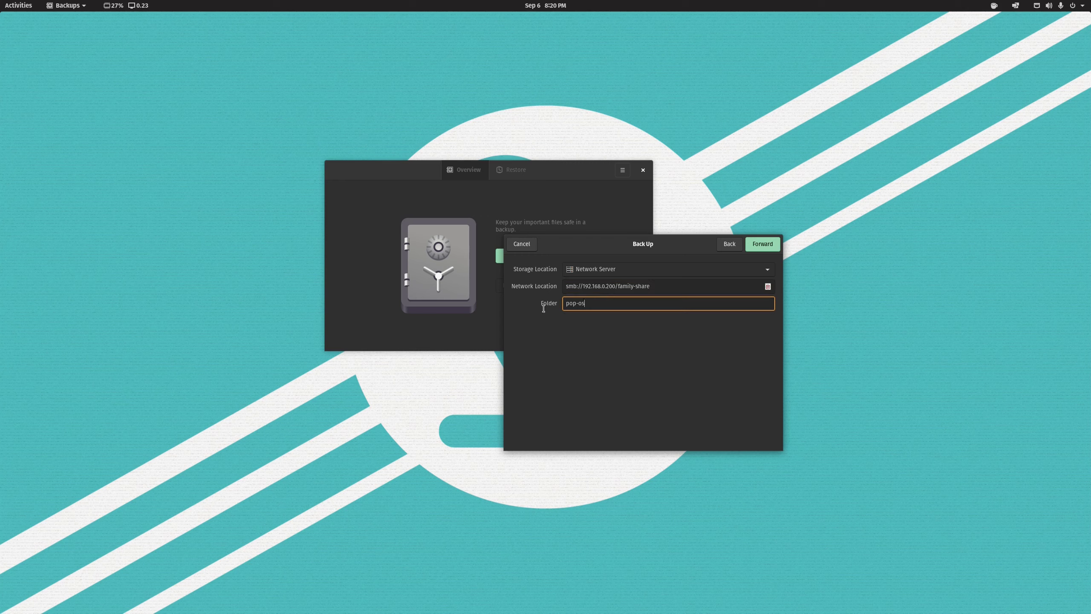
{"action": "key", "text": "BackSpace"}
{"action": "type", "text": "video-example"}
Step: Protect the backup with an encryption password, confirmed and set to be remembered
{"action": "left_click", "coordinate": [767, 248]}
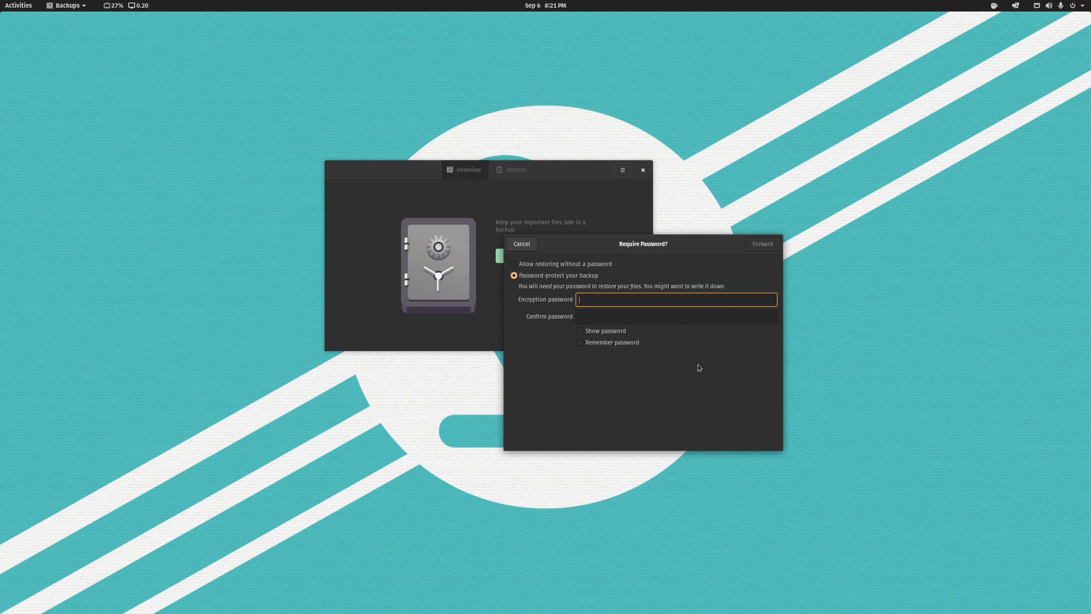
{"action": "type", "text": "•••••••••••"}
{"action": "key", "text": "Tab"}
{"action": "type", "text": "•••••••••••"}
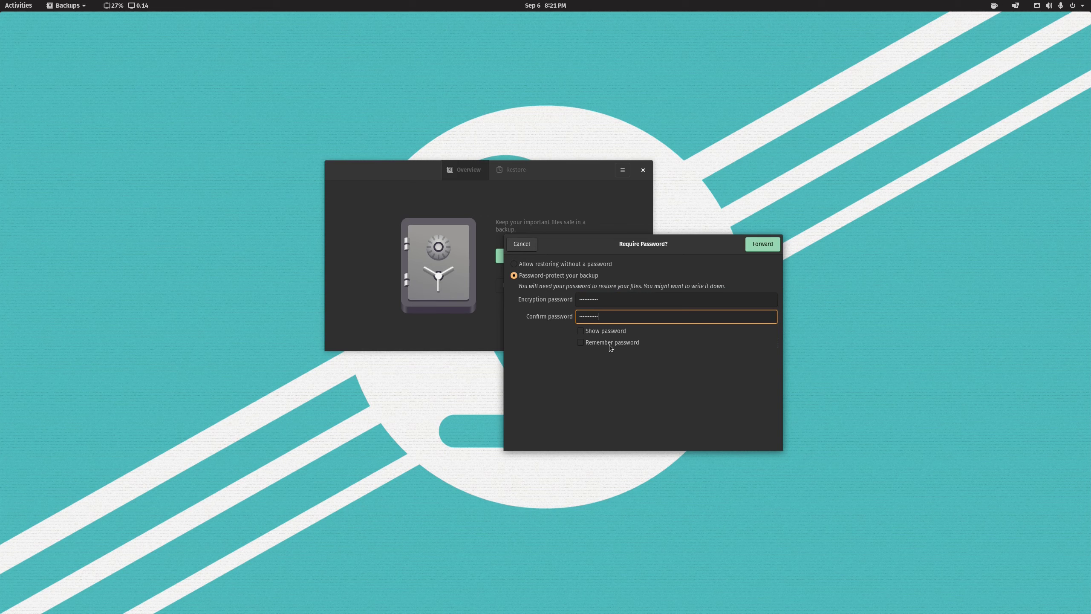
{"action": "left_click", "coordinate": [610, 343]}
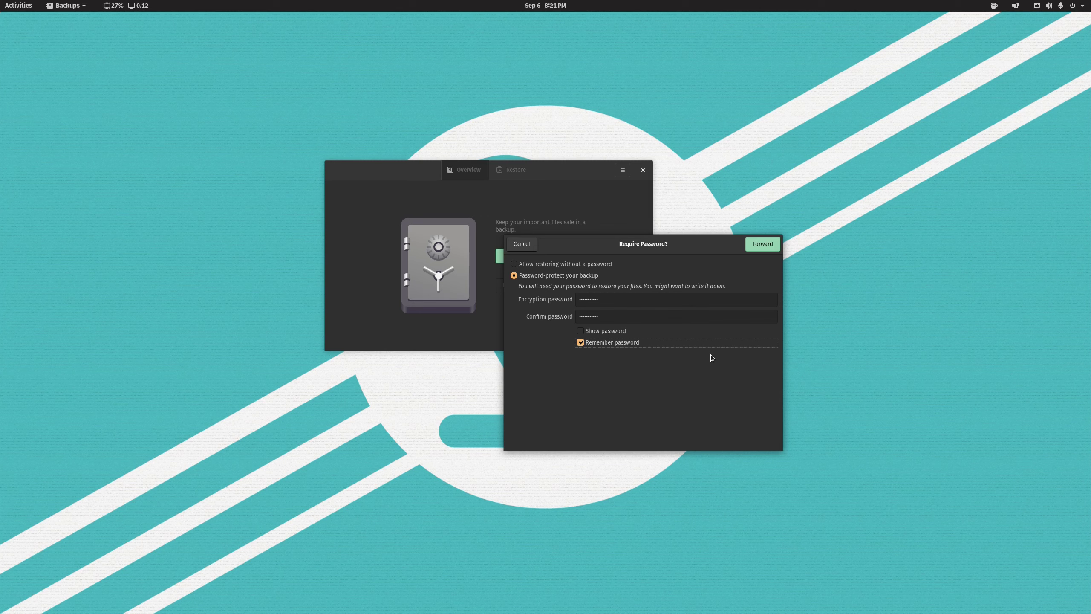
Step: Run the backup to completion and tile the Backups window on the left half
{"action": "left_click", "coordinate": [759, 245]}
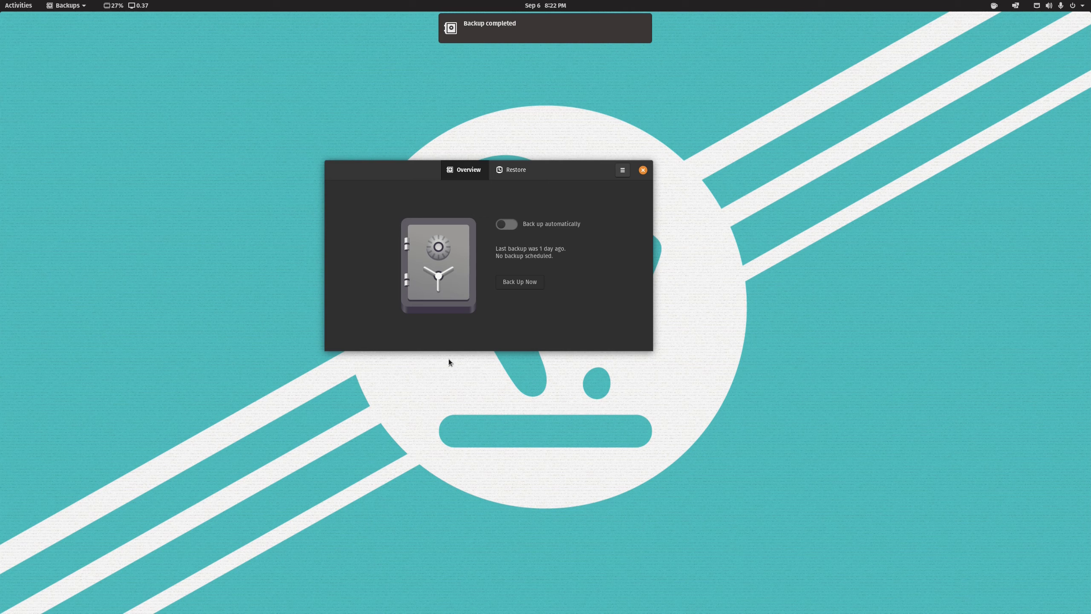
{"action": "key", "text": "super+shift+Left"}
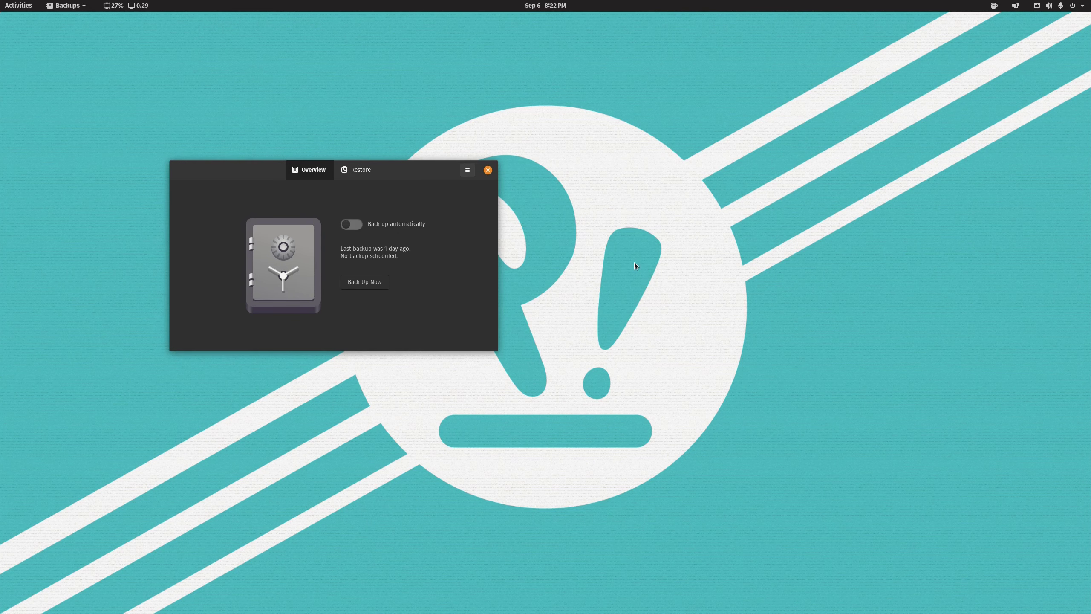
Step: Open Files beside Backups and browse into family-share's video-example folder
{"action": "key", "text": "super+f"}
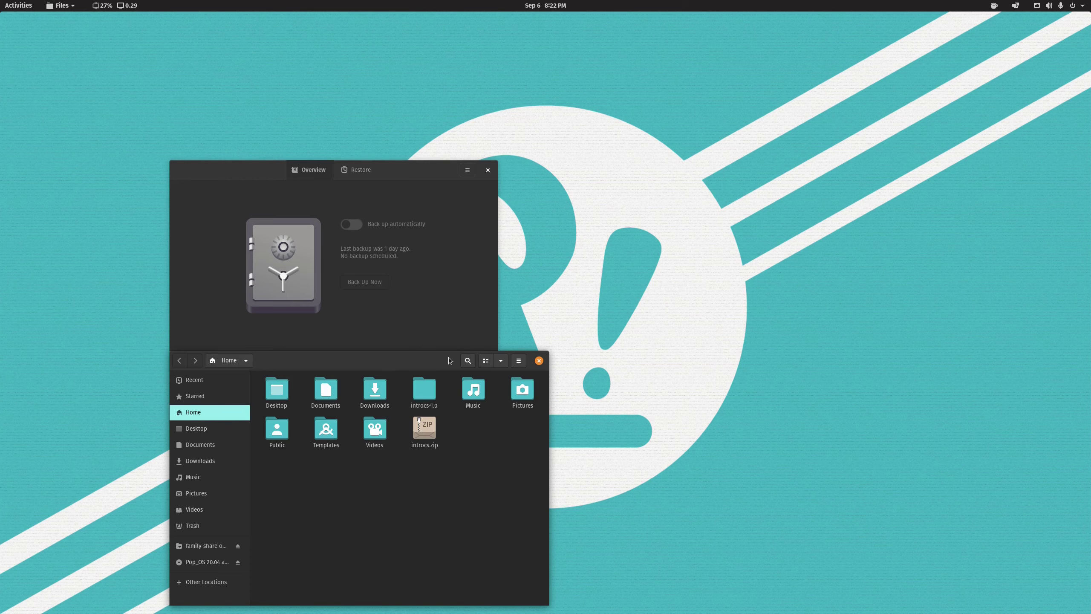
{"action": "key", "text": "super+shift+Right"}
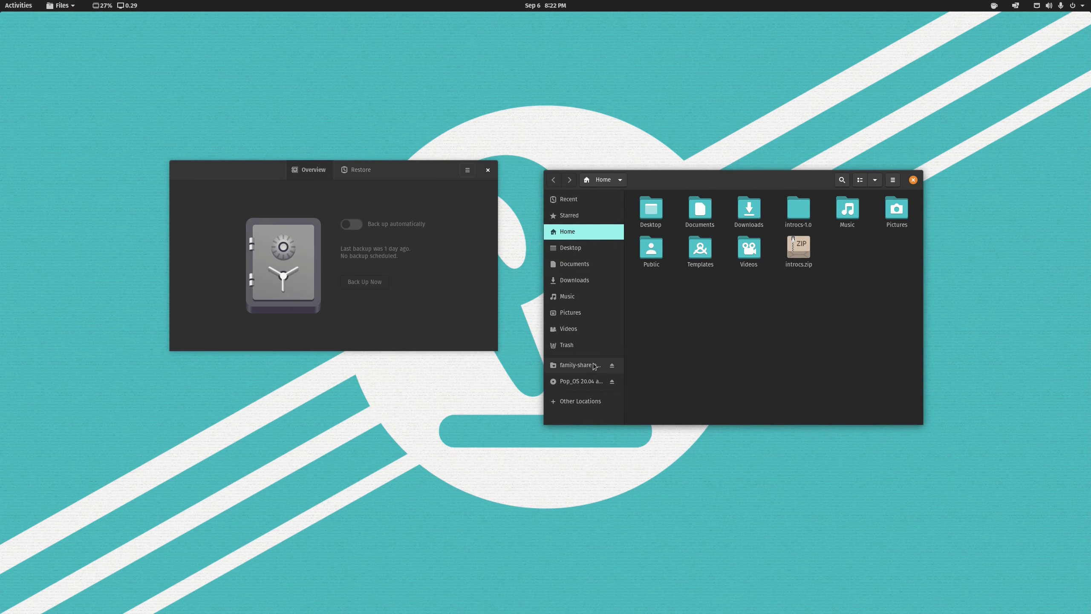
{"action": "left_click", "coordinate": [594, 366]}
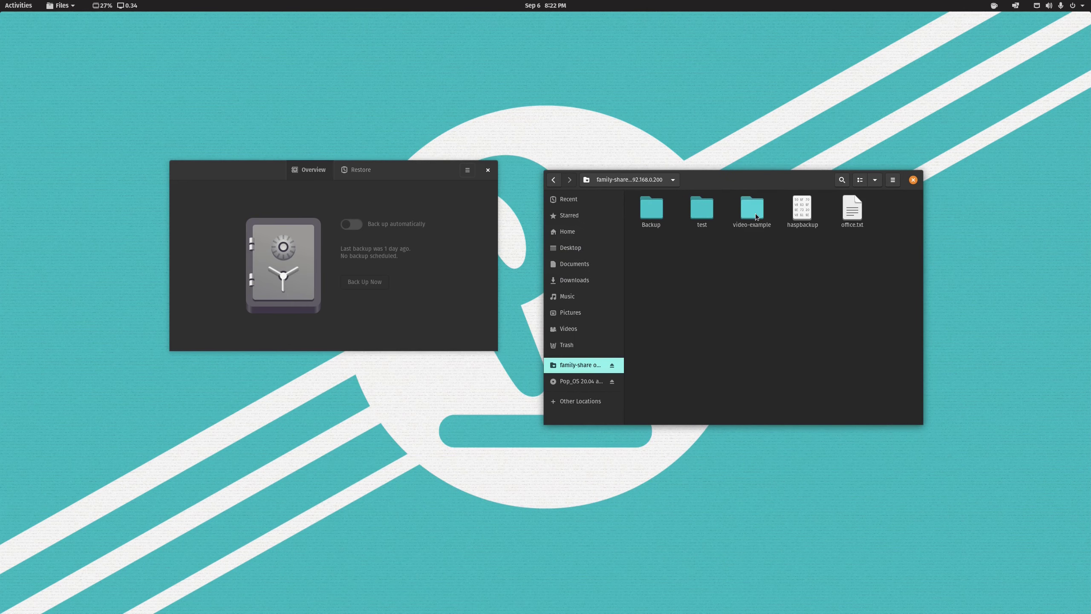
{"action": "double_click", "coordinate": [756, 216]}
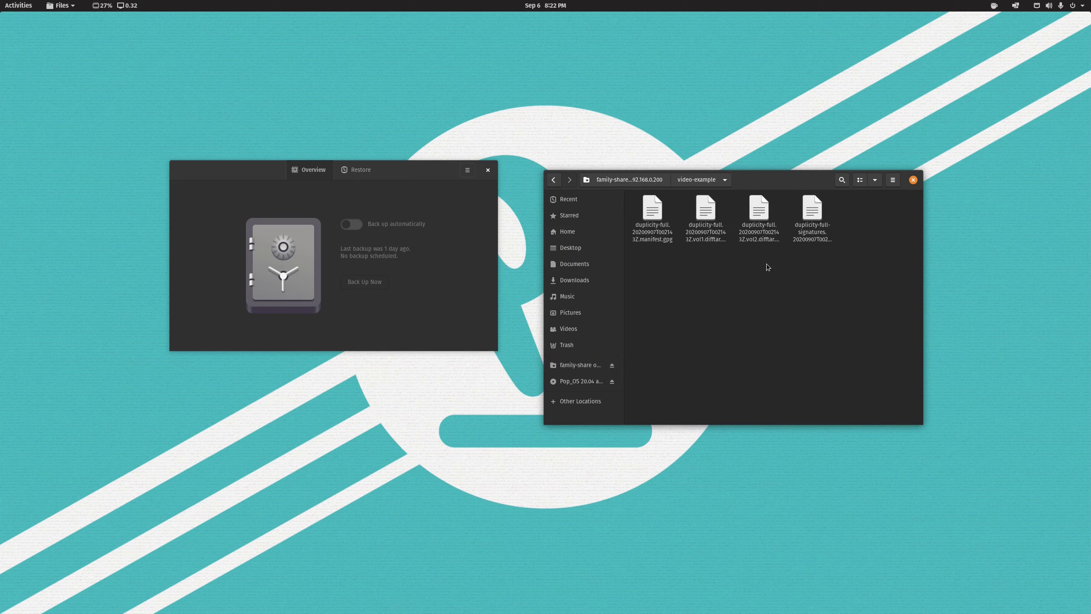
Step: Inspect the four duplicity files: manifest, vol1 and vol2 difftar volumes, and signatures
{"action": "left_click", "coordinate": [813, 235]}
{"action": "left_click", "coordinate": [770, 239]}
{"action": "key", "text": "Left"}
{"action": "key", "text": "Left"}
{"action": "key", "text": "Right"}
{"action": "key", "text": "Right"}
{"action": "key", "text": "Right"}
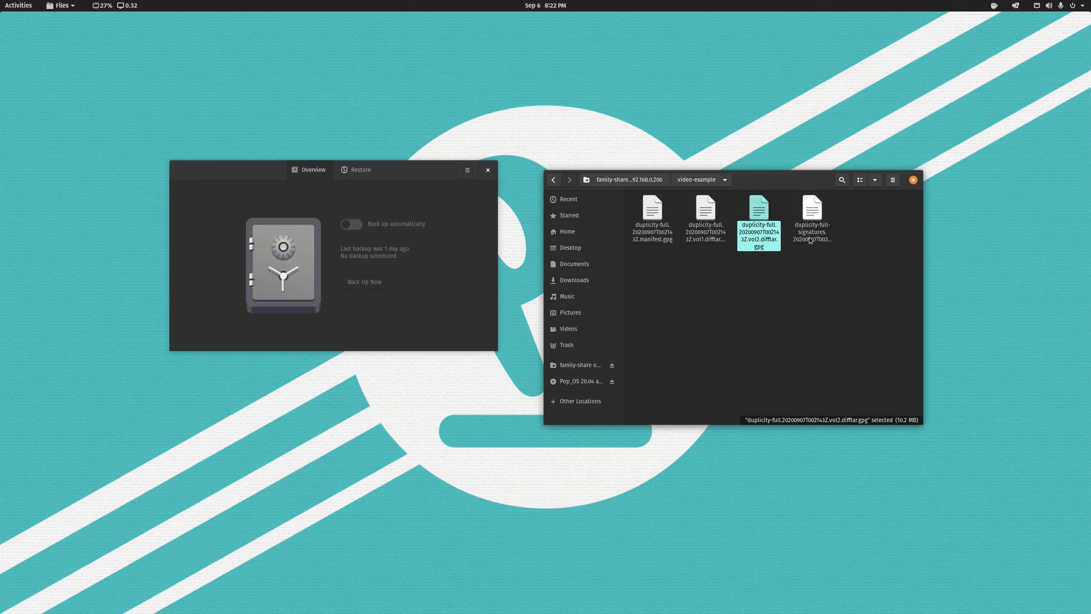
{"action": "key", "text": "Left"}
{"action": "left_click", "coordinate": [655, 243]}
{"action": "left_click", "coordinate": [773, 304]}
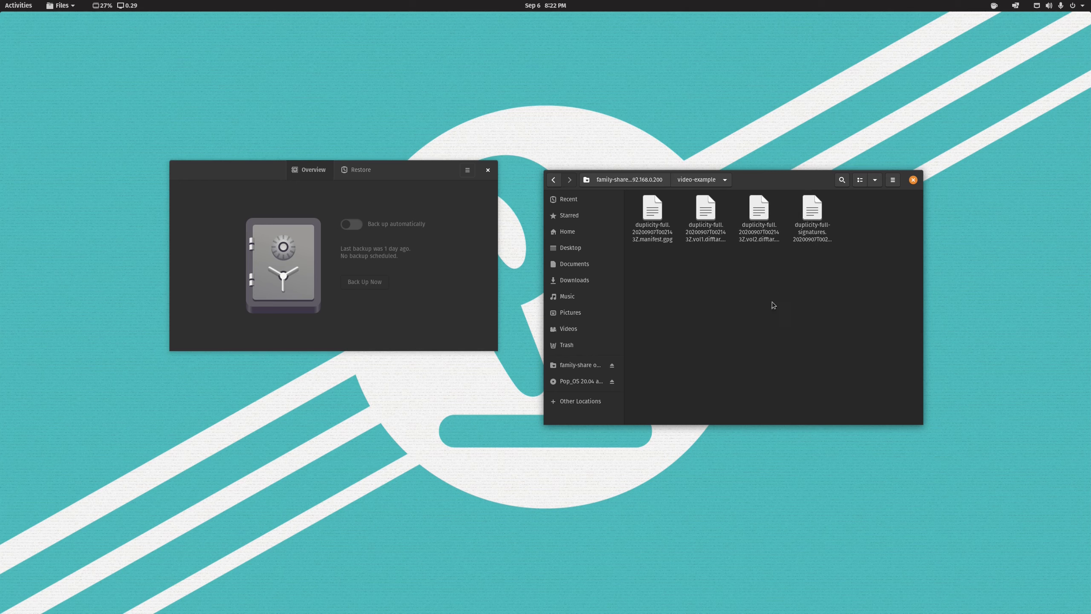
{"action": "left_click", "coordinate": [427, 176]}
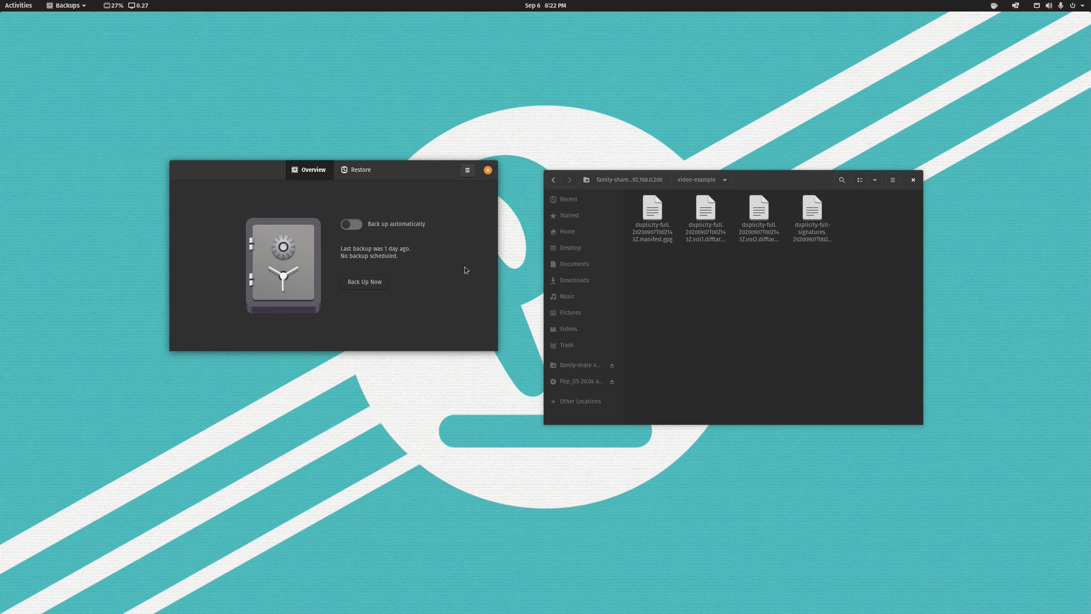
{"action": "left_click", "coordinate": [812, 211]}
{"action": "left_click", "coordinate": [759, 210]}
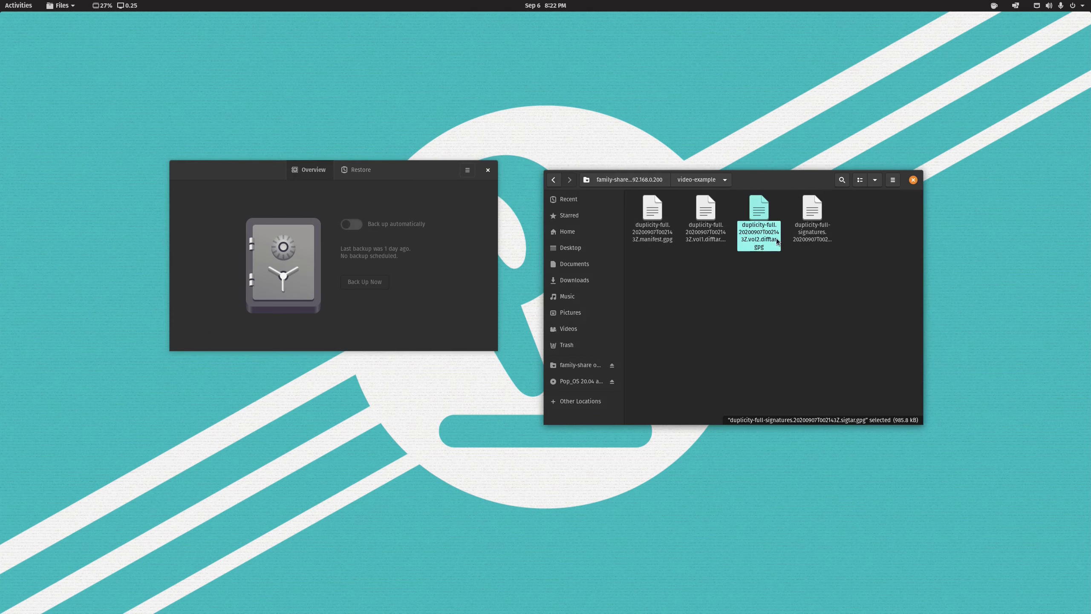
{"action": "left_click", "coordinate": [703, 242]}
{"action": "left_click", "coordinate": [759, 228]}
{"action": "left_click", "coordinate": [812, 227]}
{"action": "left_click", "coordinate": [769, 239]}
{"action": "left_click", "coordinate": [713, 245]}
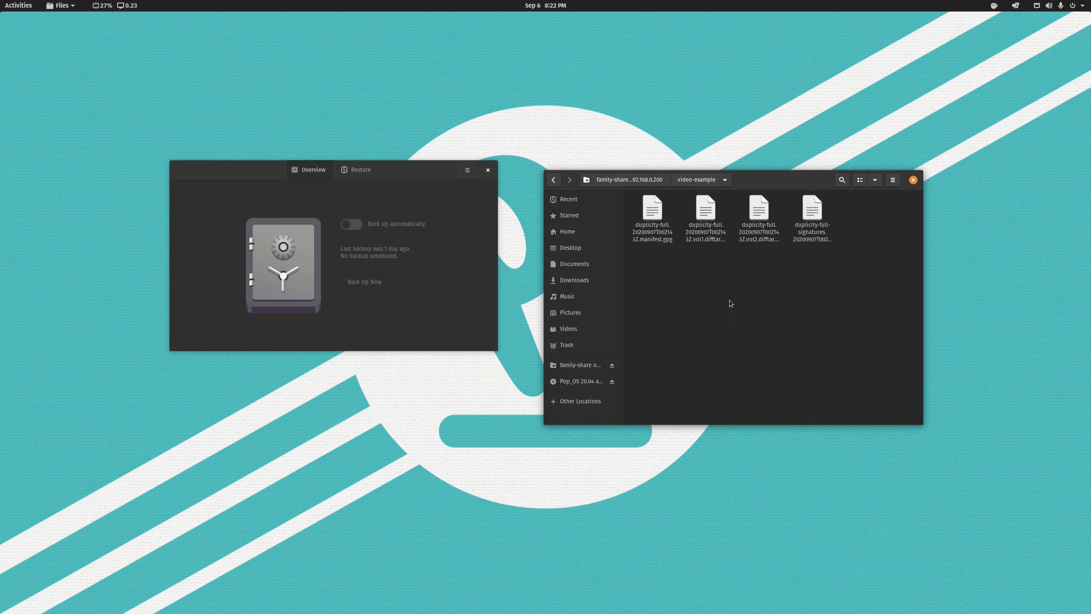
{"action": "left_click", "coordinate": [759, 215]}
{"action": "left_click", "coordinate": [812, 215]}
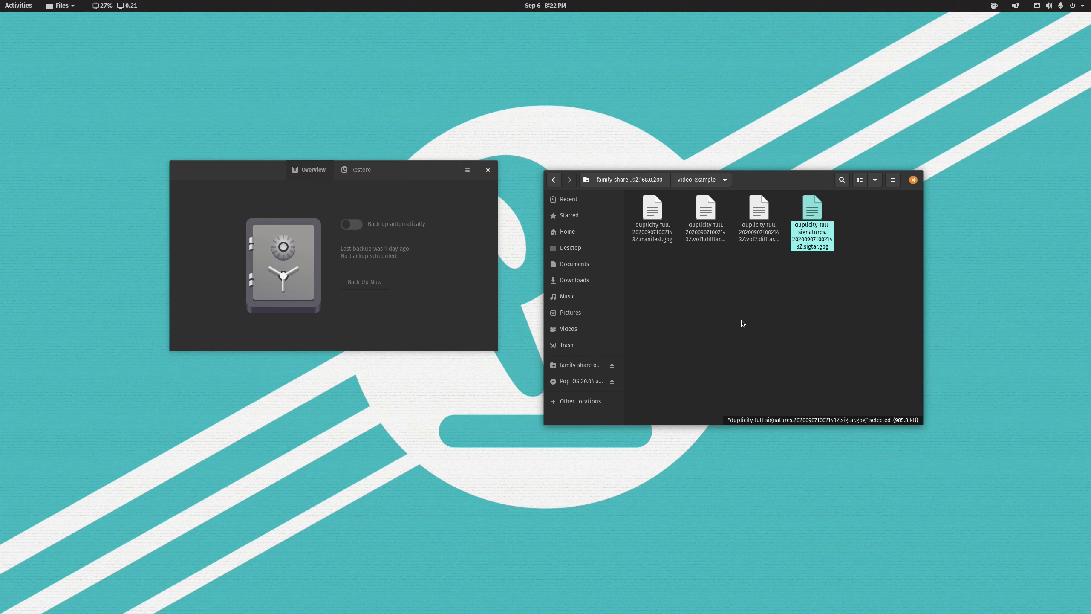
{"action": "left_click", "coordinate": [742, 320]}
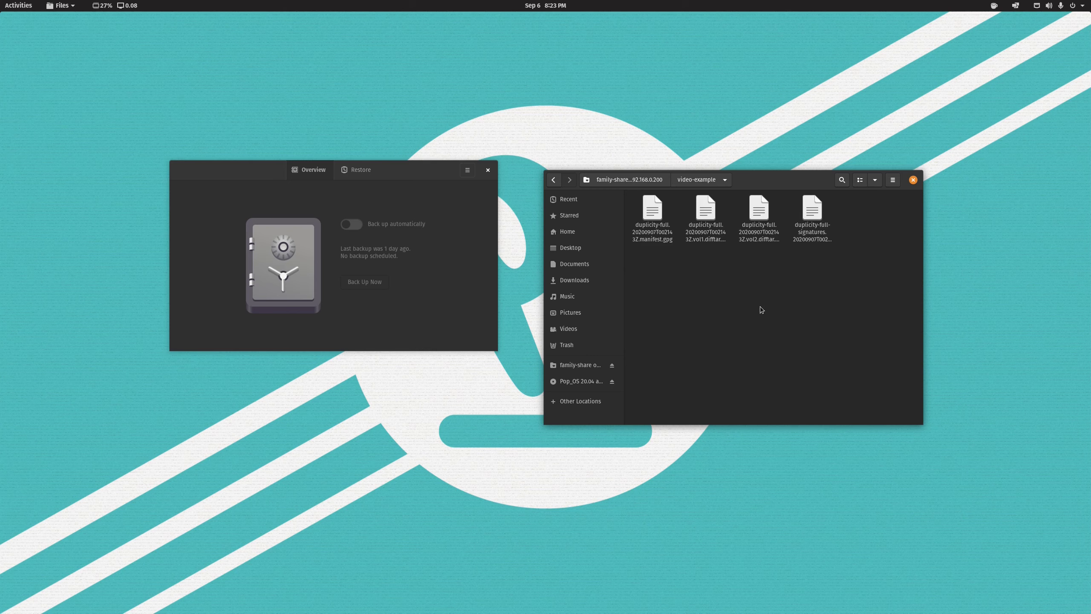
Step: Show the restorable home files in an enlarged Backups window, keeping backup date 09/07/2020
{"action": "left_click", "coordinate": [450, 315]}
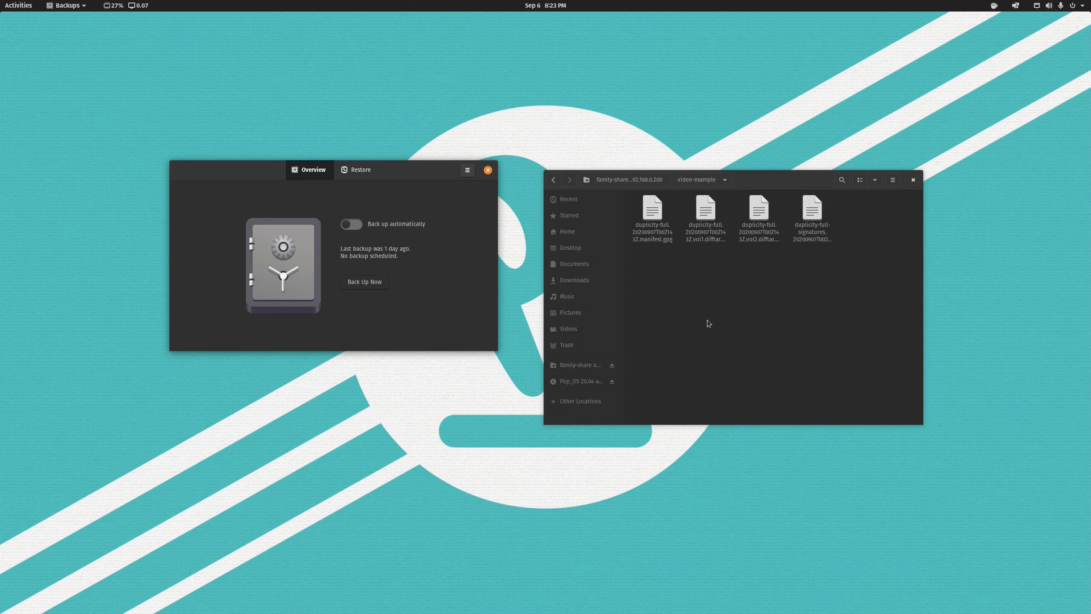
{"action": "left_click", "coordinate": [356, 172]}
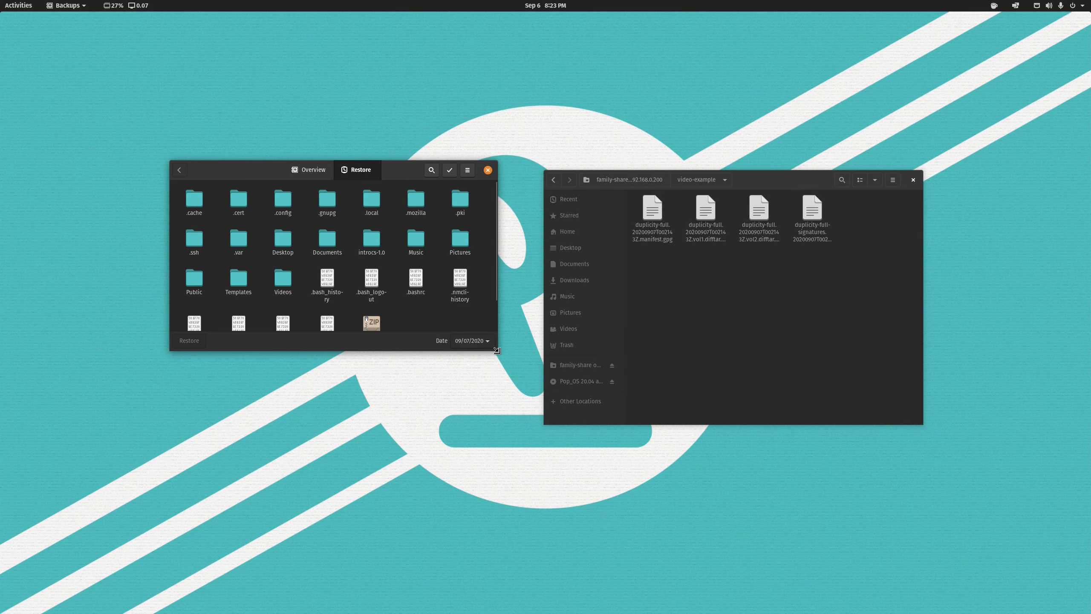
{"action": "left_click_drag", "start_coordinate": [496, 350], "coordinate": [518, 389]}
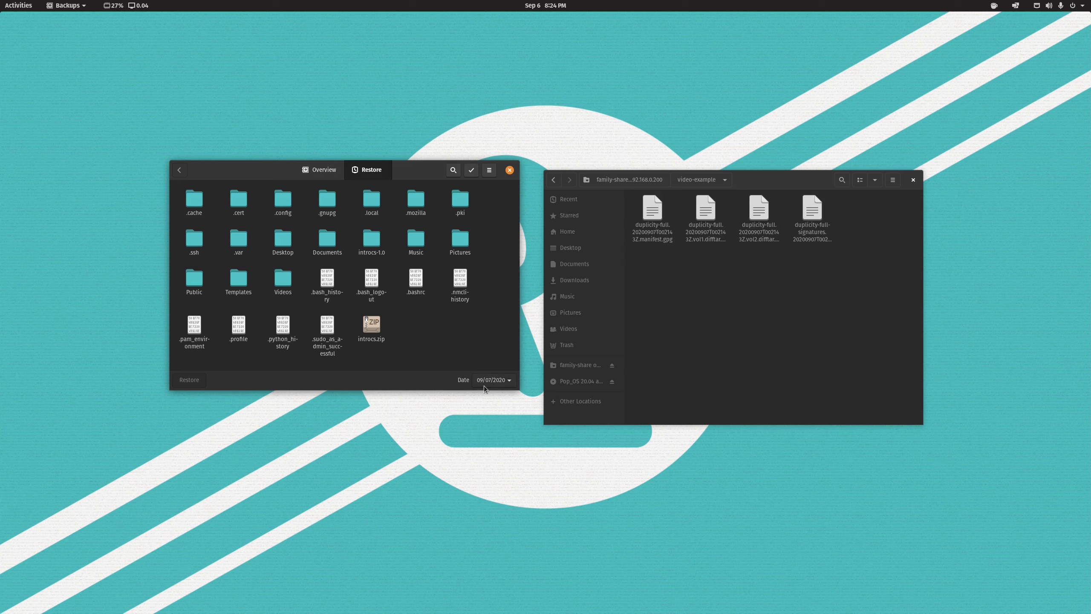
{"action": "left_click", "coordinate": [507, 384]}
{"action": "left_click", "coordinate": [507, 382]}
{"action": "left_click", "coordinate": [500, 381]}
{"action": "left_click", "coordinate": [494, 381]}
{"action": "left_click", "coordinate": [495, 381]}
Step: Delete introcs.zip from the Home folder in Files
{"action": "left_click", "coordinate": [734, 359]}
{"action": "left_click", "coordinate": [580, 268]}
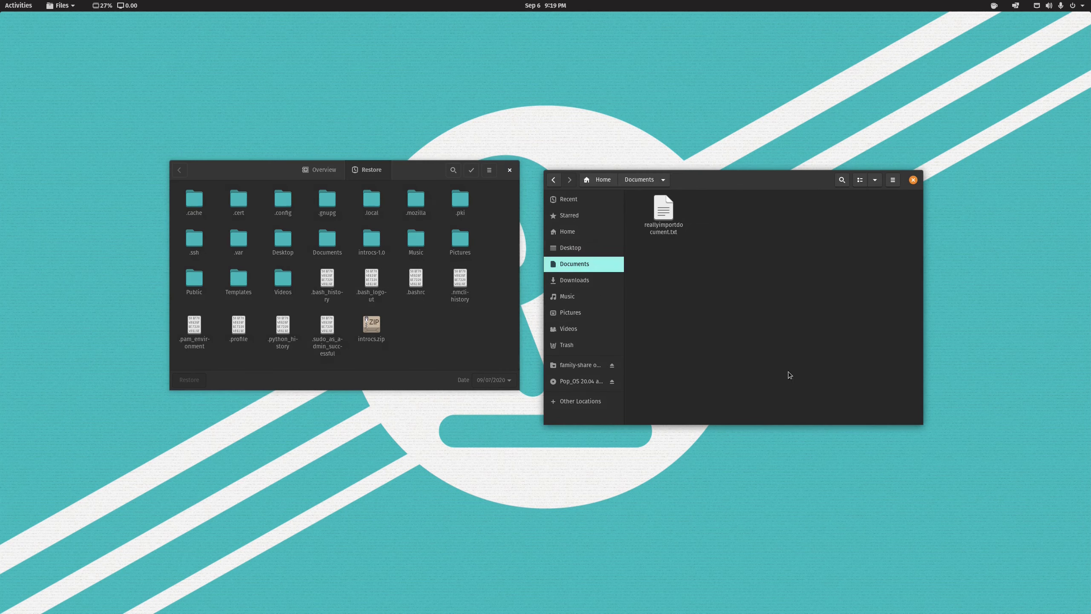
{"action": "left_click", "coordinate": [584, 229]}
{"action": "left_click", "coordinate": [798, 248]}
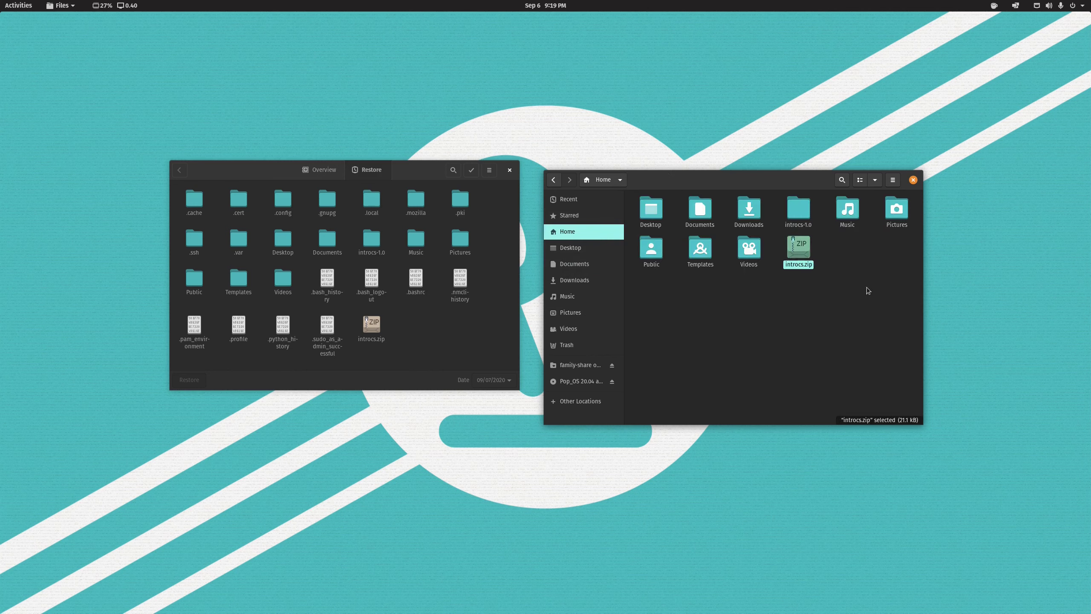
{"action": "key", "text": "Delete"}
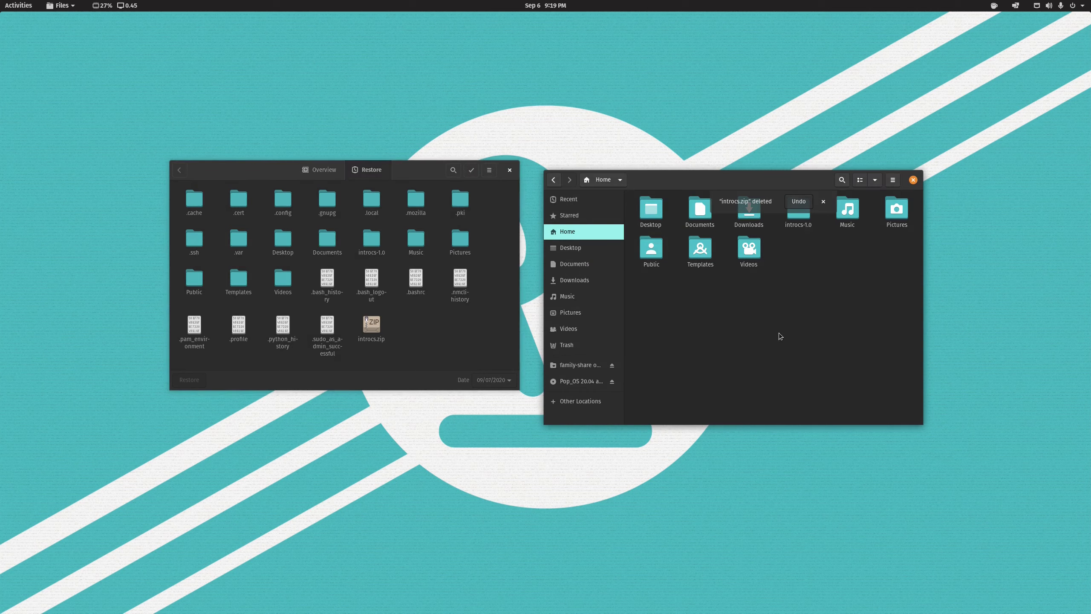
Step: Restore introcs.zip from the backup to its original location
{"action": "left_click", "coordinate": [424, 346]}
{"action": "left_click", "coordinate": [371, 328]}
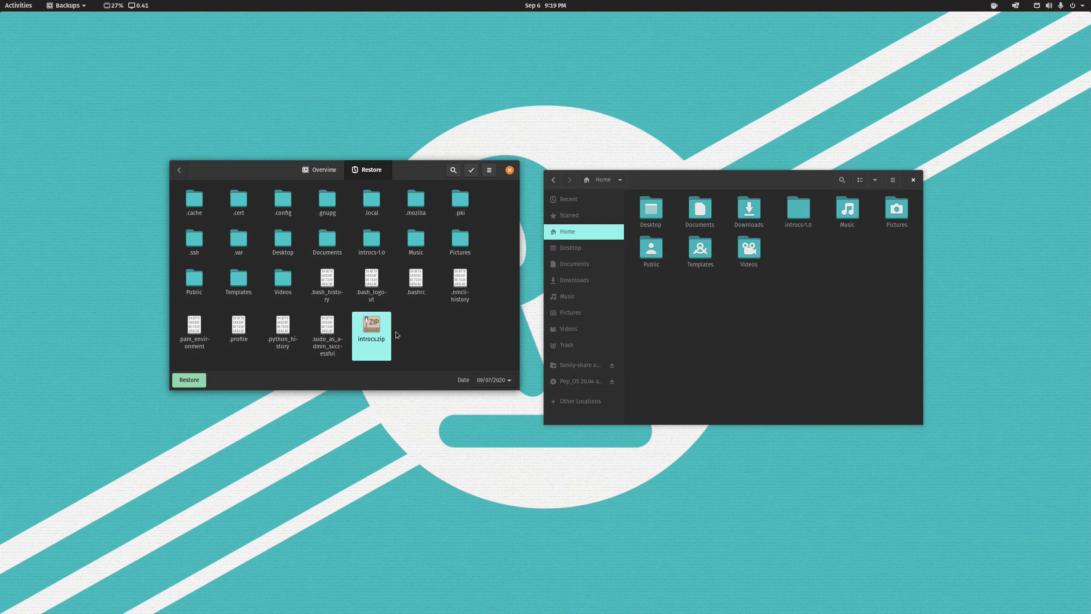
{"action": "left_click", "coordinate": [427, 352]}
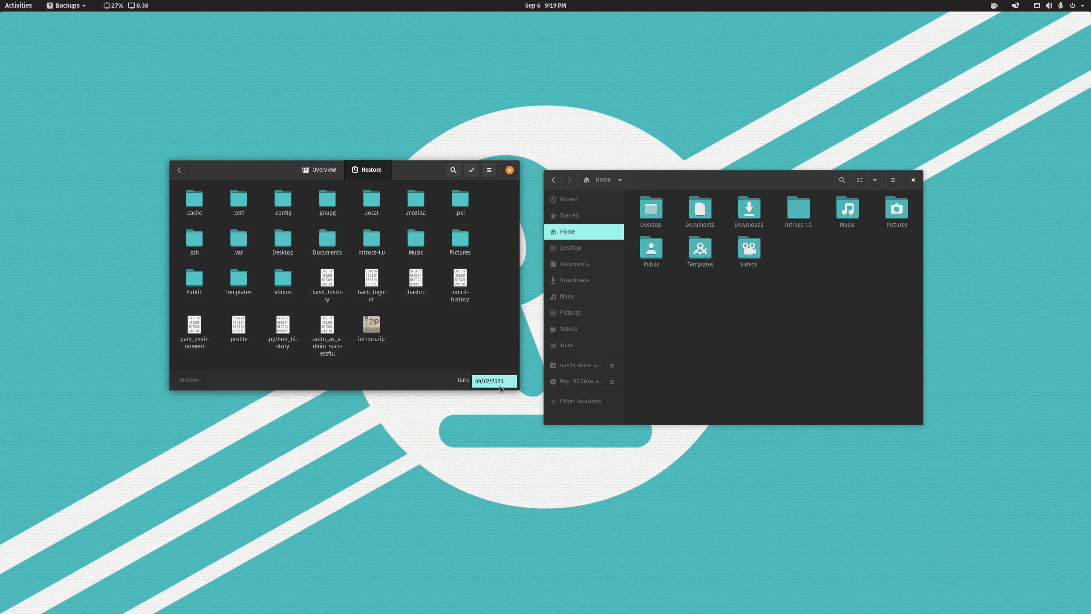
{"action": "left_click", "coordinate": [380, 334]}
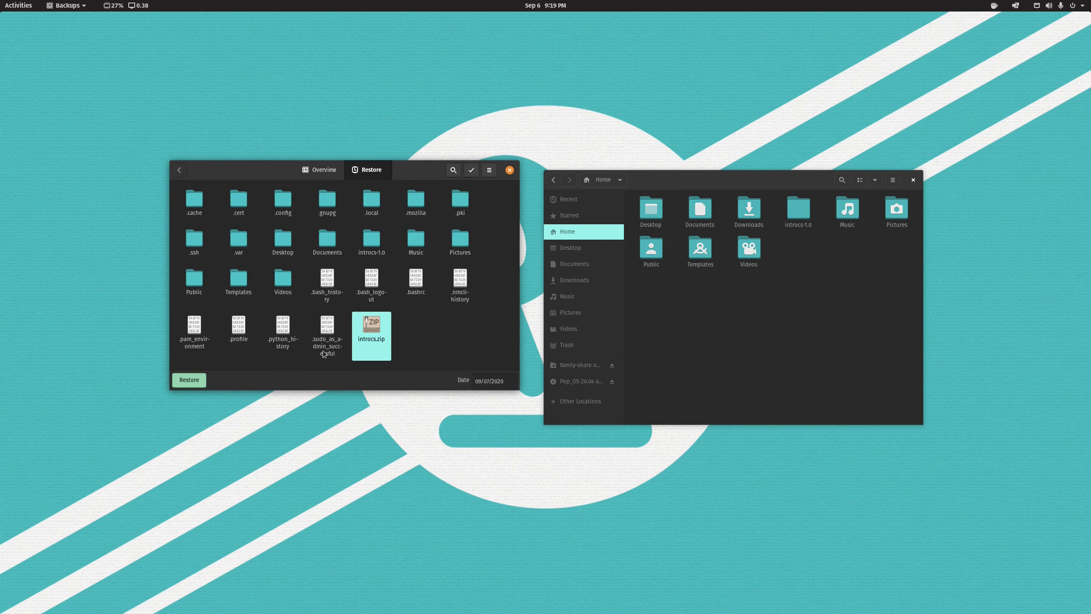
{"action": "left_click", "coordinate": [188, 382]}
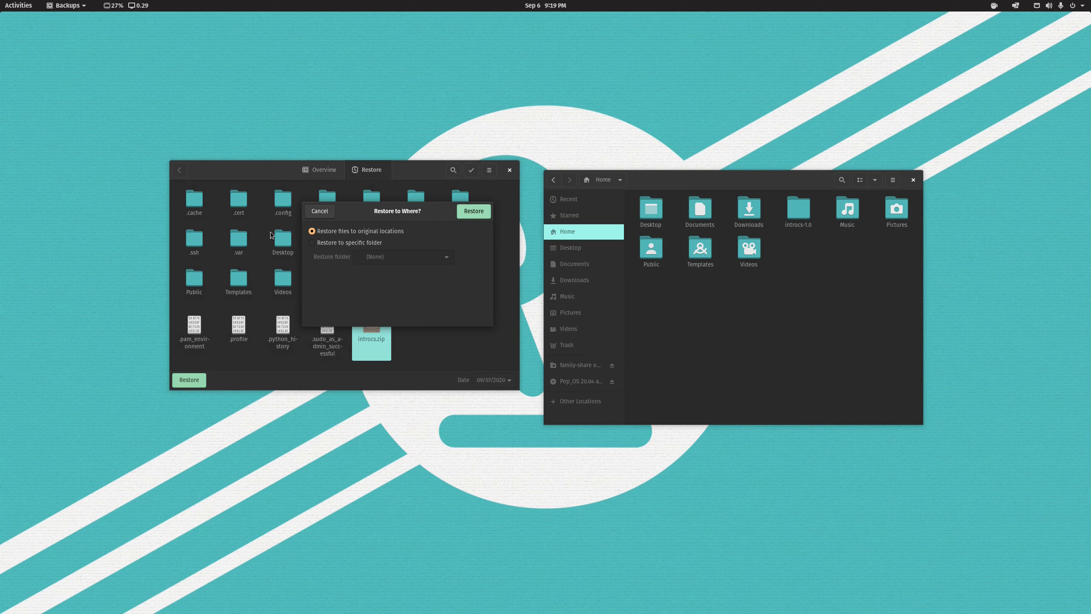
{"action": "left_click", "coordinate": [471, 212]}
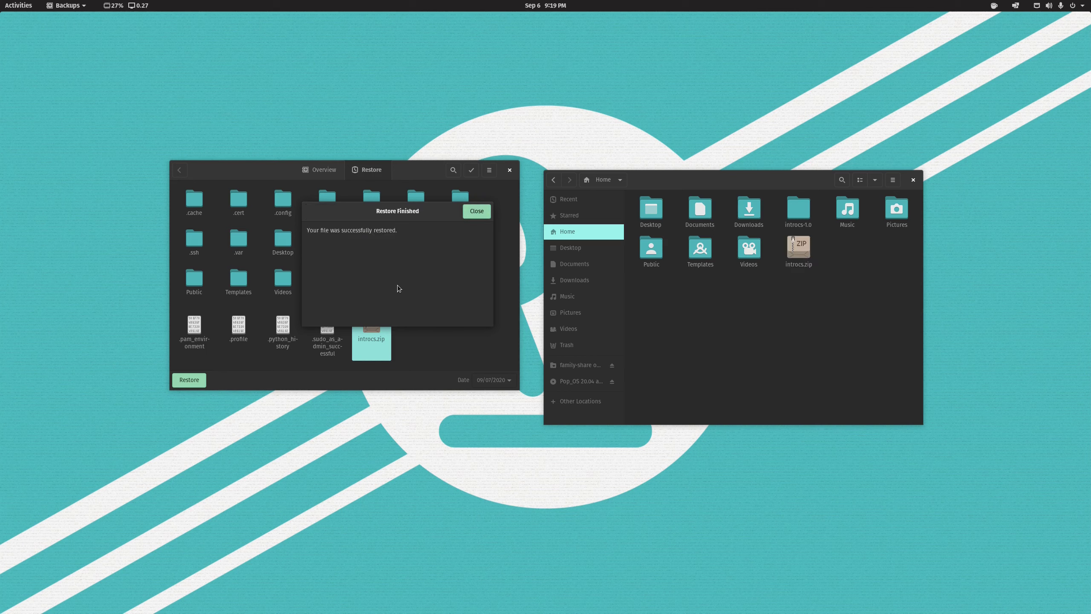
{"action": "left_click", "coordinate": [477, 210]}
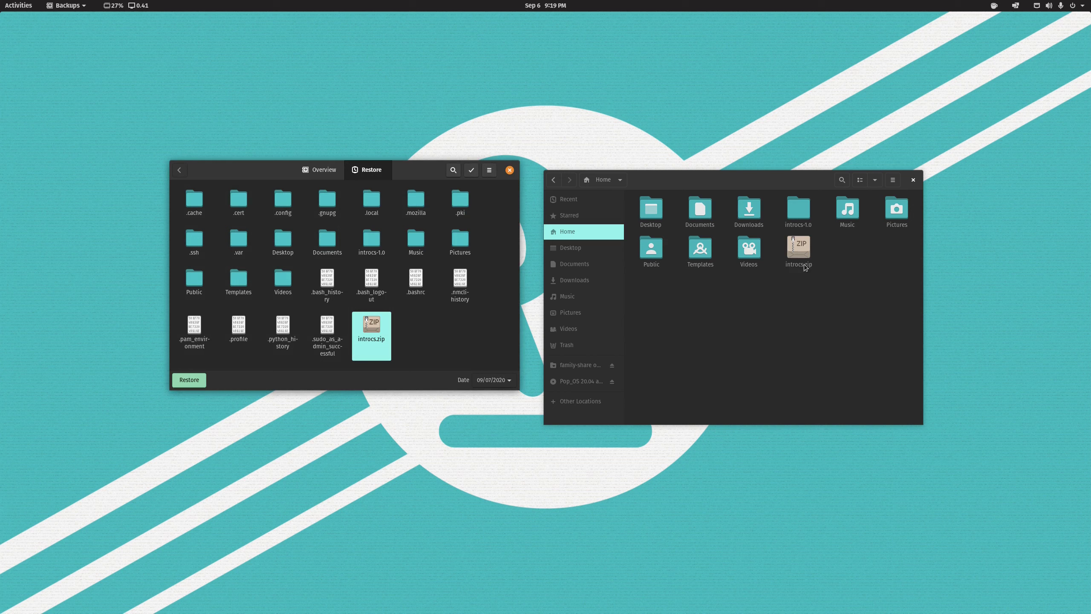
Step: Confirm introcs.zip is back in Home, then return to the Backups window
{"action": "left_click", "coordinate": [798, 248]}
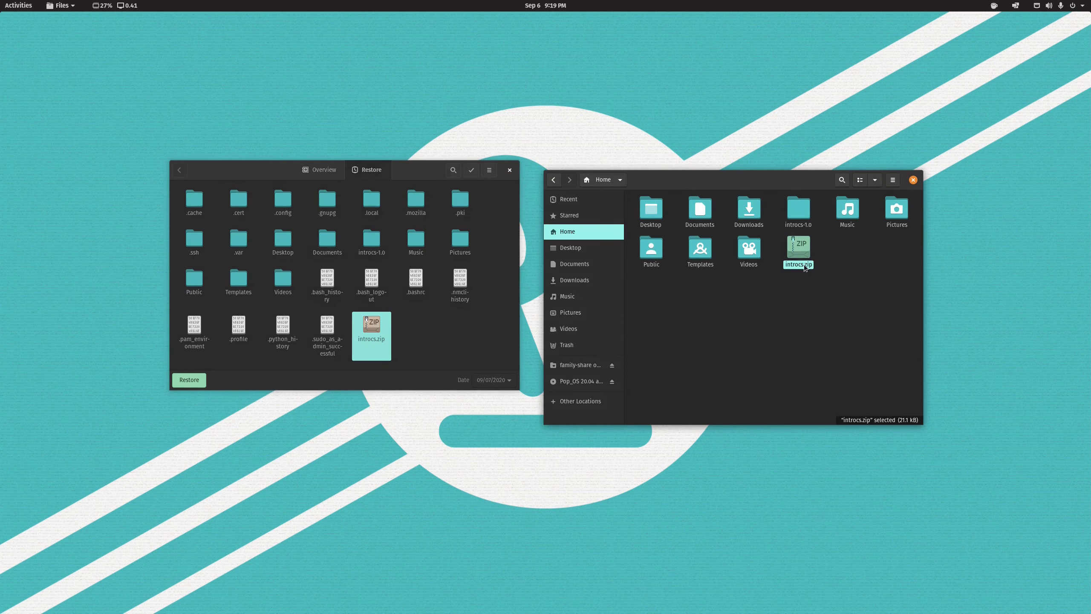
{"action": "left_click", "coordinate": [800, 319]}
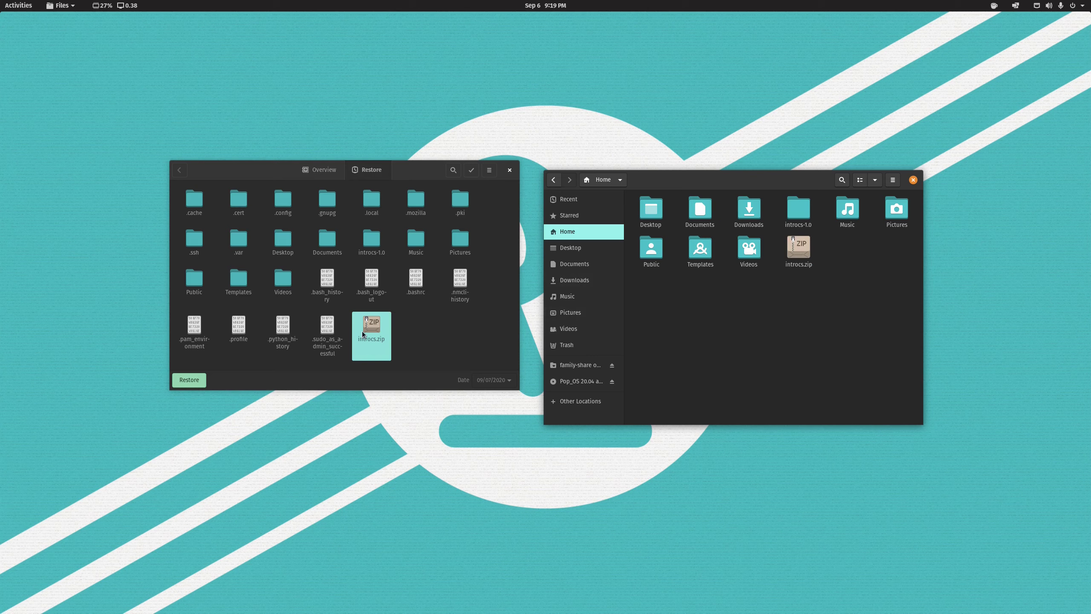
{"action": "left_click", "coordinate": [321, 169]}
{"action": "left_click", "coordinate": [371, 170]}
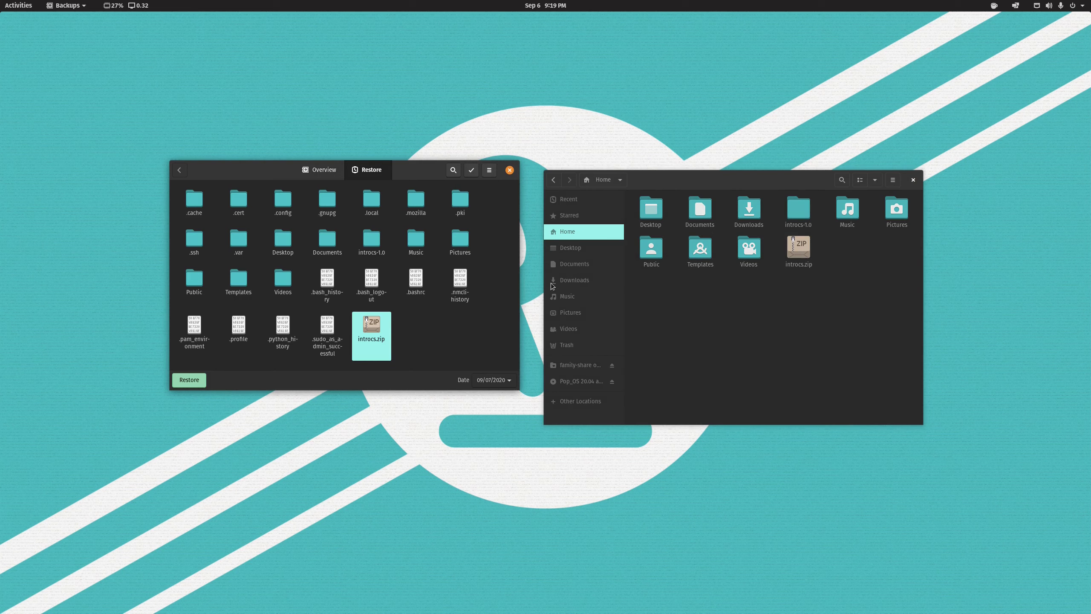
Step: On the Overview page, switch on Back up automatically so the next backup is due in 4 days
{"action": "left_click", "coordinate": [307, 176]}
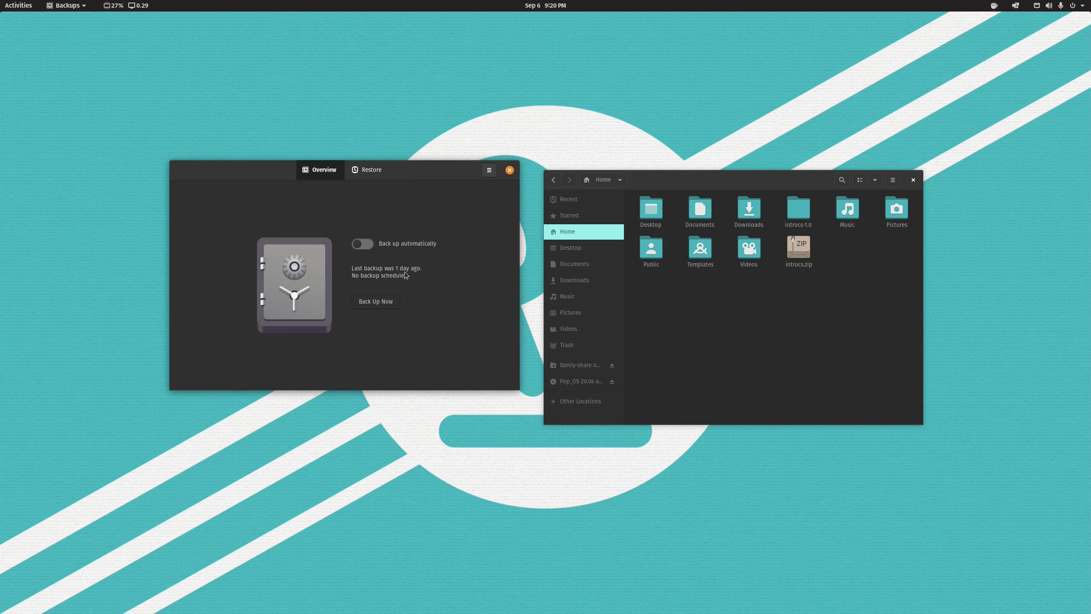
{"action": "left_click", "coordinate": [367, 245]}
{"action": "left_click", "coordinate": [488, 172]}
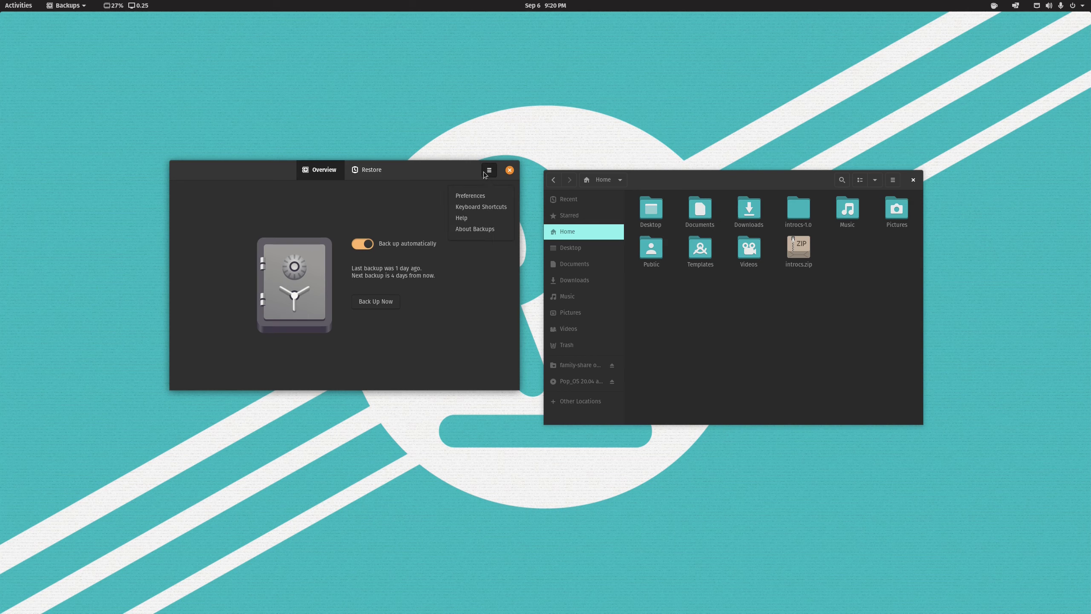
{"action": "left_click", "coordinate": [478, 196]}
{"action": "left_click_drag", "start_coordinate": [486, 207], "coordinate": [457, 218]}
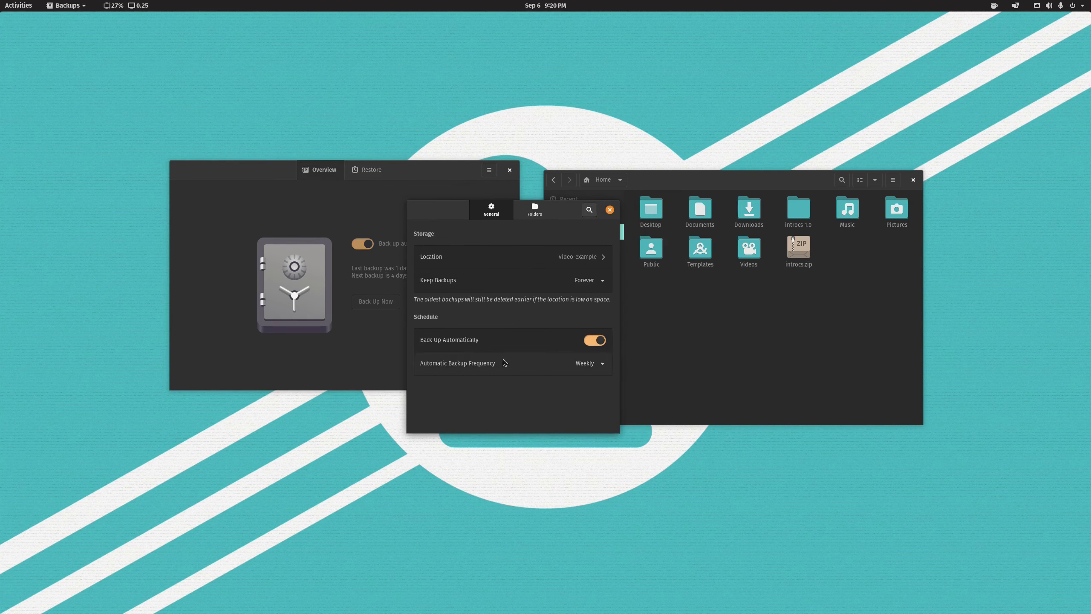
{"action": "left_click", "coordinate": [525, 362]}
{"action": "left_click", "coordinate": [568, 414]}
{"action": "left_click", "coordinate": [574, 285]}
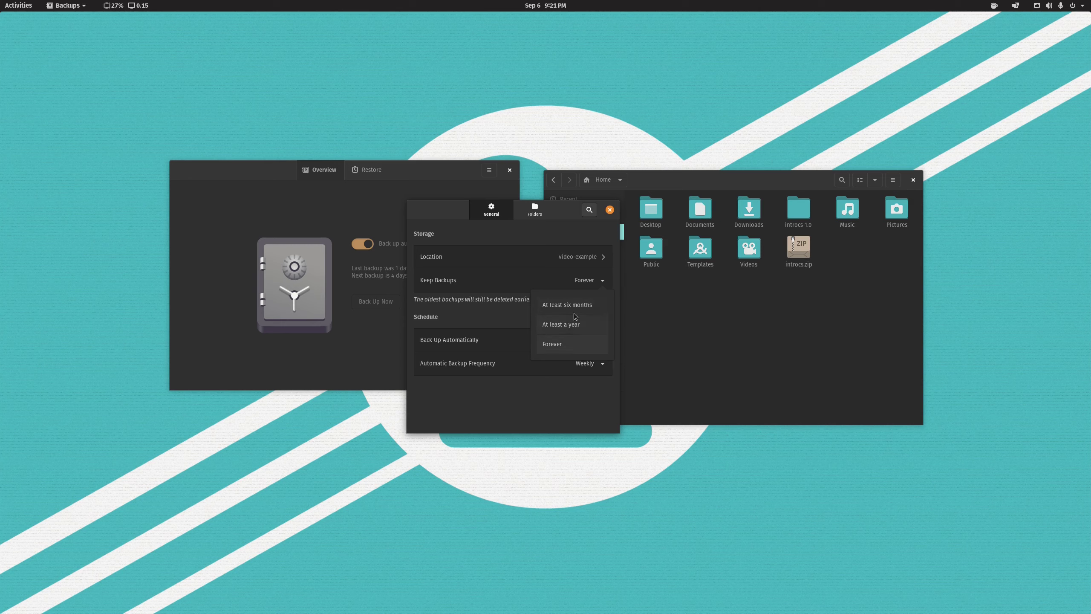
{"action": "left_click", "coordinate": [484, 305]}
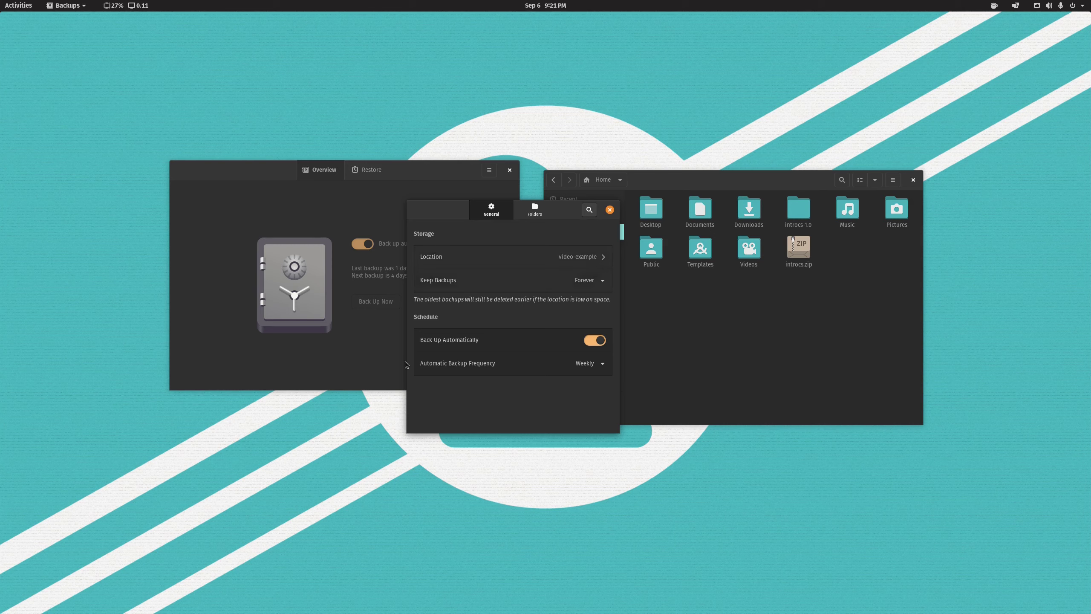
{"action": "left_click", "coordinate": [545, 211]}
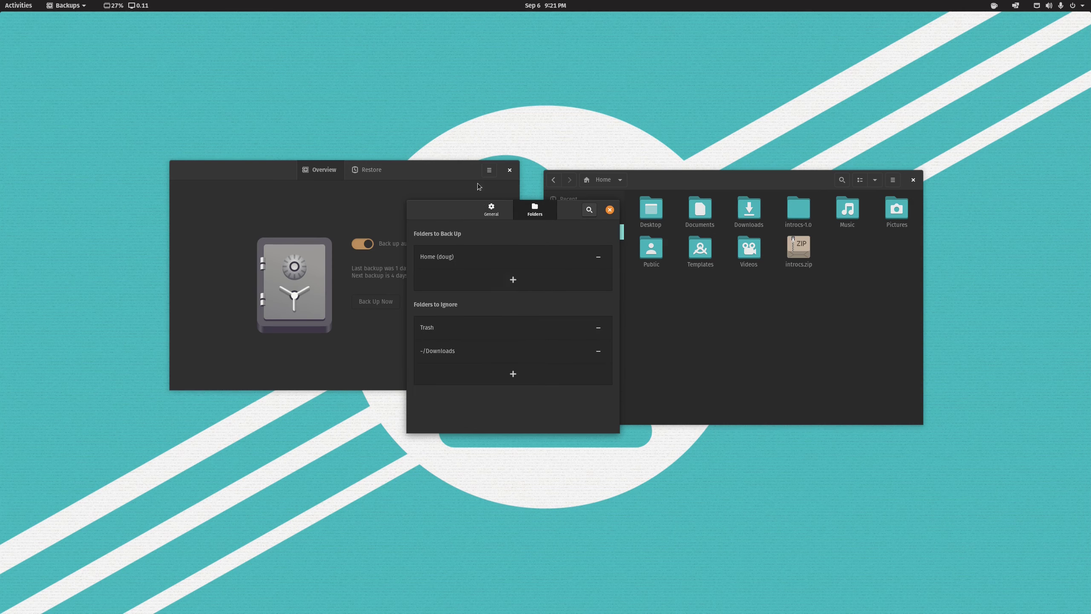
{"action": "left_click", "coordinate": [501, 217]}
{"action": "left_click", "coordinate": [611, 209]}
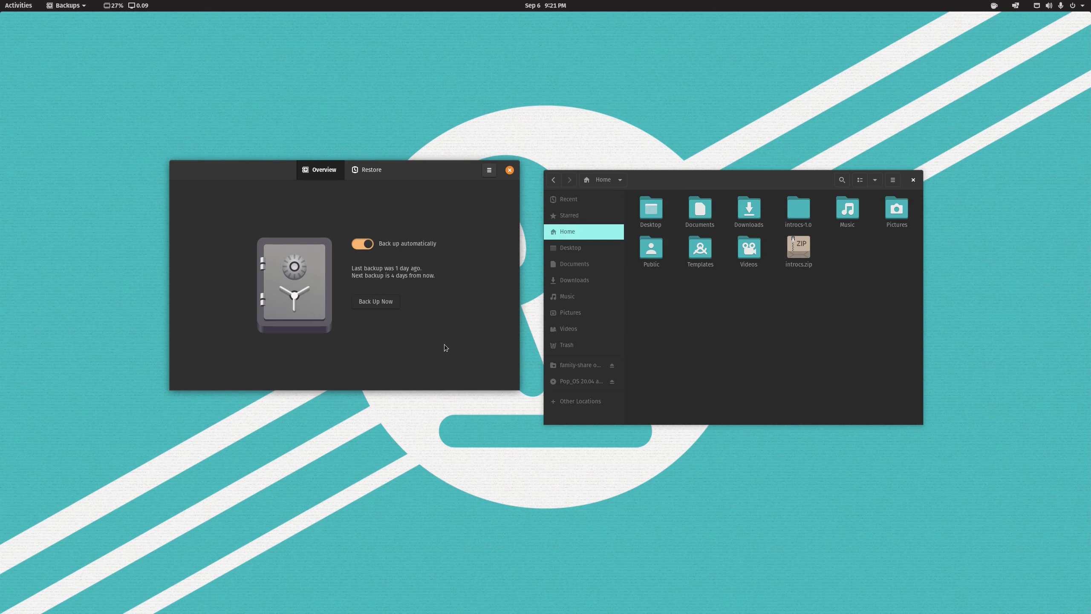
Step: Close the Backups window, then the Files window, leaving the bare desktop
{"action": "left_click", "coordinate": [509, 170]}
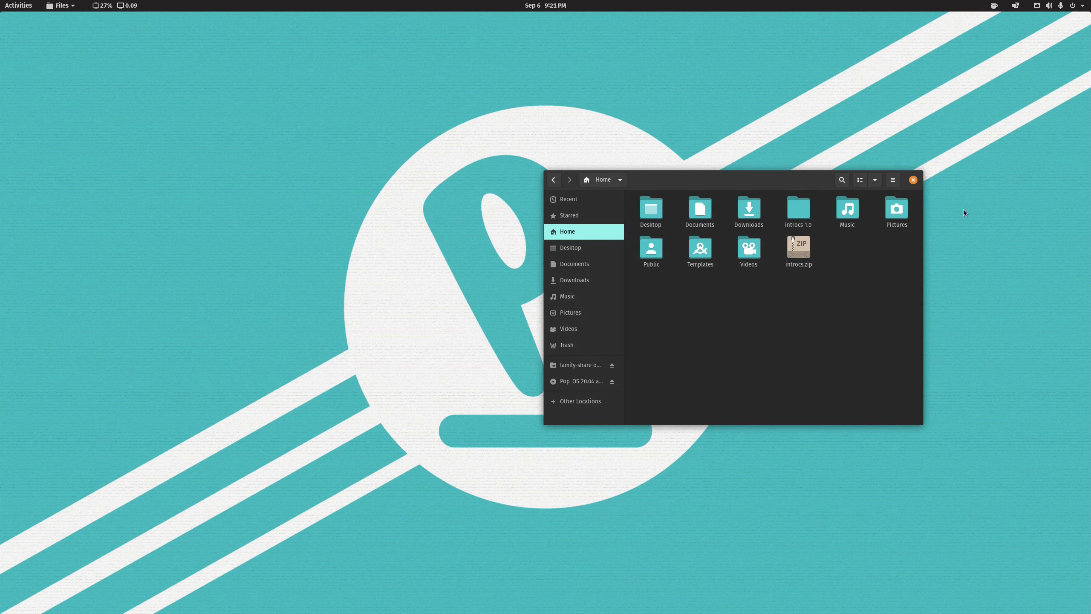
{"action": "left_click_drag", "start_coordinate": [906, 183], "coordinate": [902, 184]}
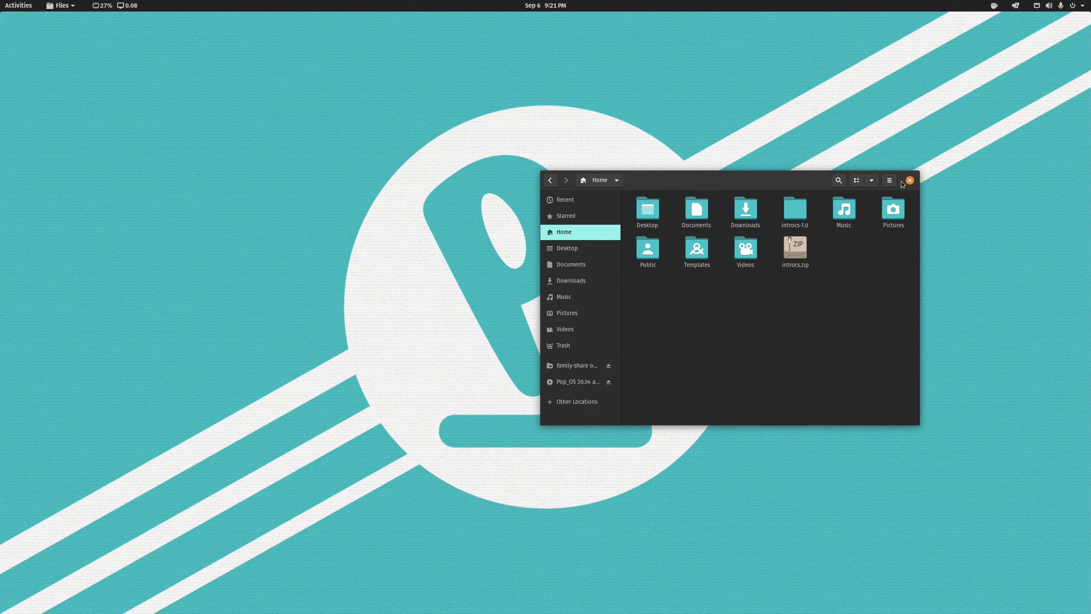
{"action": "left_click", "coordinate": [909, 180]}
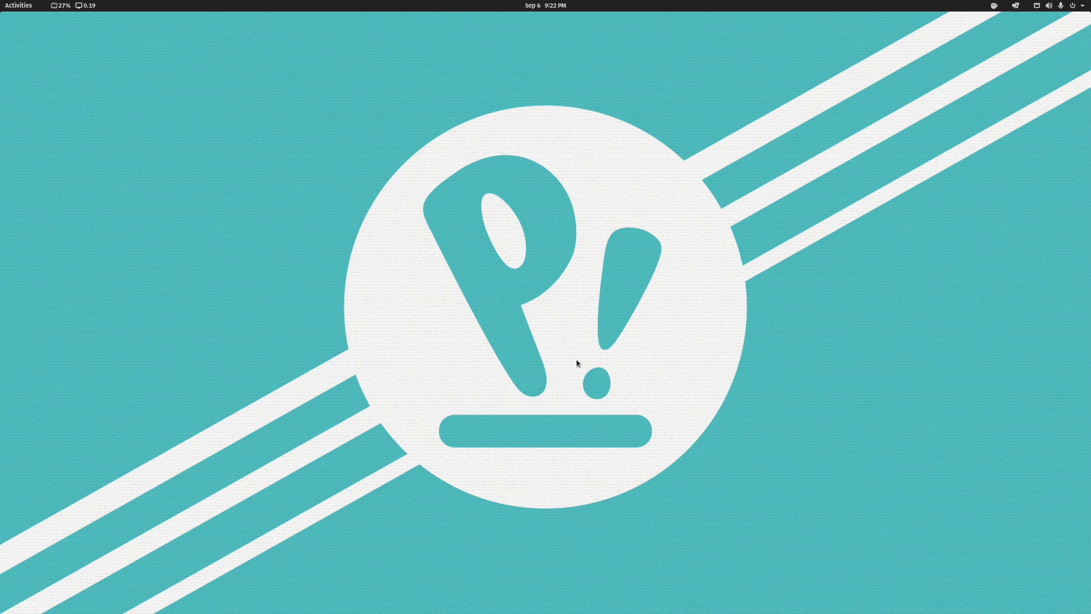
Step: Launch Backups by searching 'backup' and enlarge its window to the first-run screen
{"action": "key", "text": "super"}
{"action": "type", "text": "backup"}
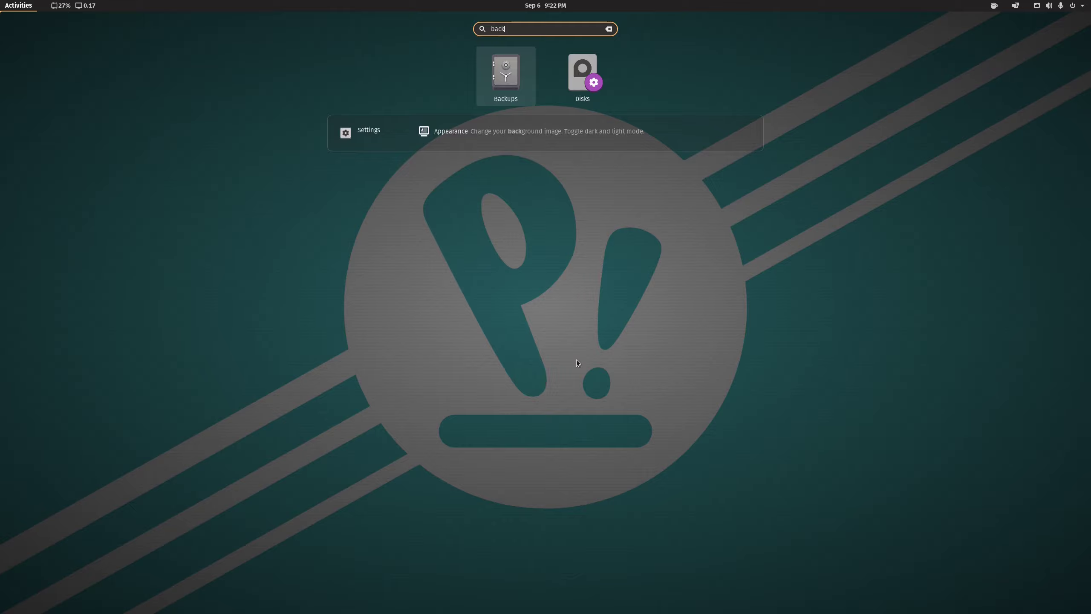
{"action": "key", "text": "Return"}
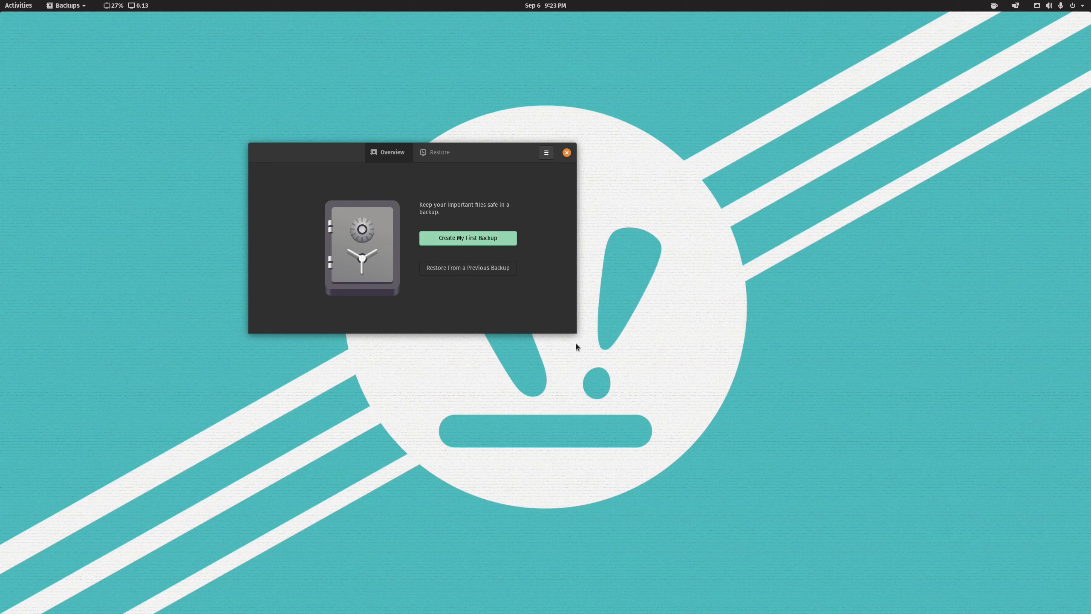
{"action": "left_click_drag", "start_coordinate": [575, 332], "coordinate": [585, 355]}
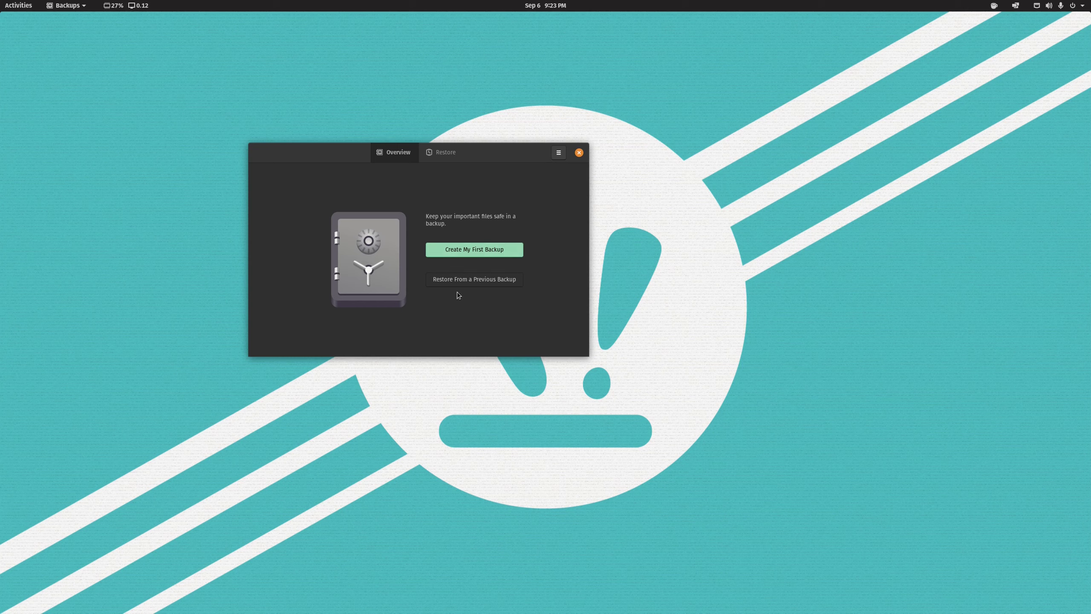
Step: Start a restore from Network Server at smb://192.168.0.200/family-share
{"action": "left_click", "coordinate": [473, 281]}
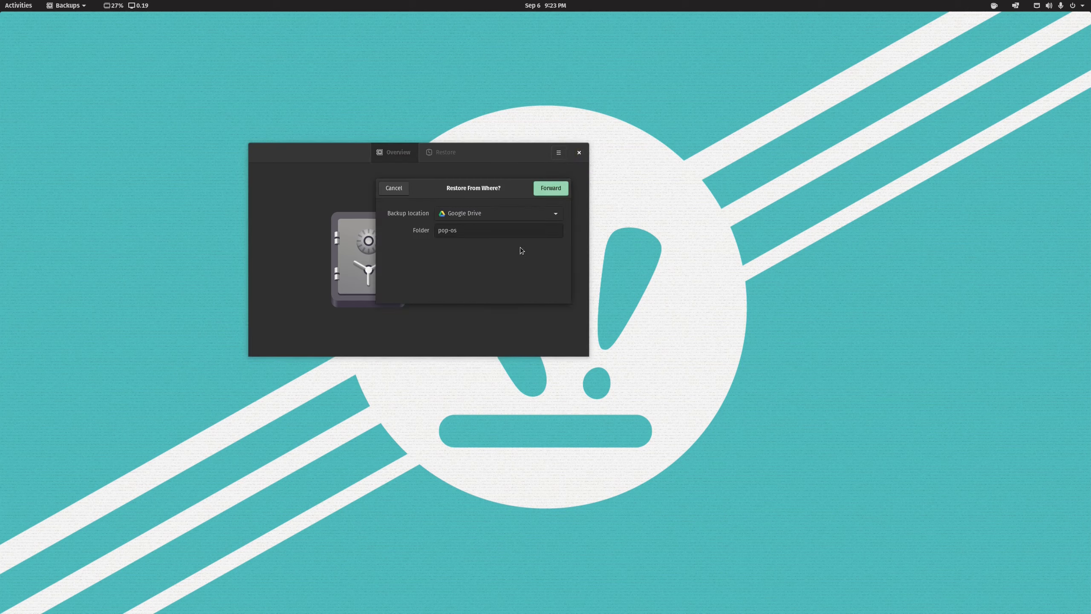
{"action": "left_click", "coordinate": [545, 211]}
{"action": "left_click", "coordinate": [527, 223]}
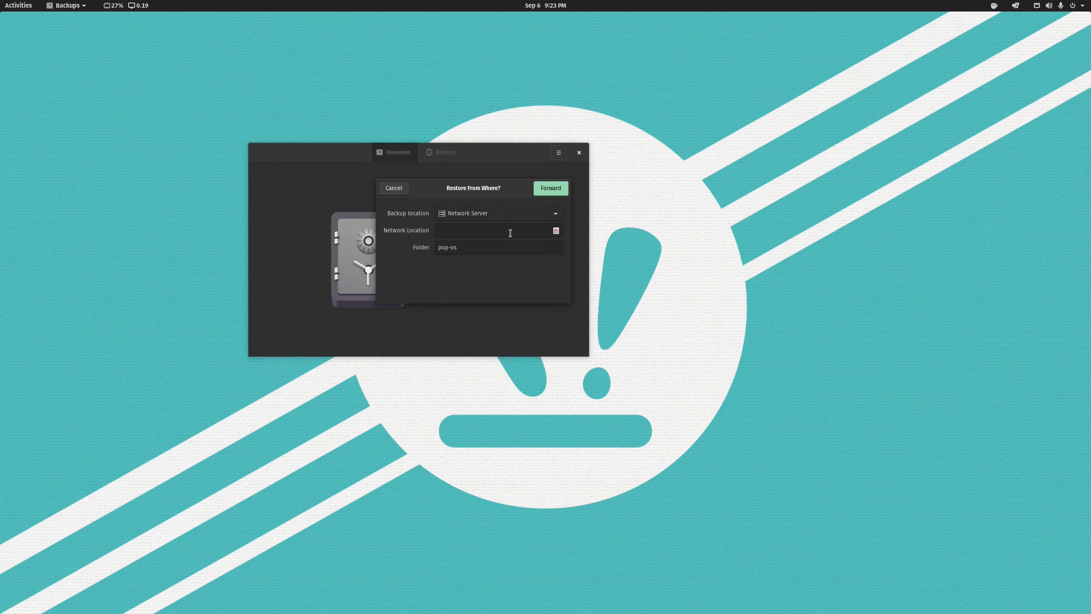
{"action": "left_click", "coordinate": [507, 231]}
{"action": "type", "text": "smb://192.168.0.200/family-share"}
{"action": "key", "text": "Tab"}
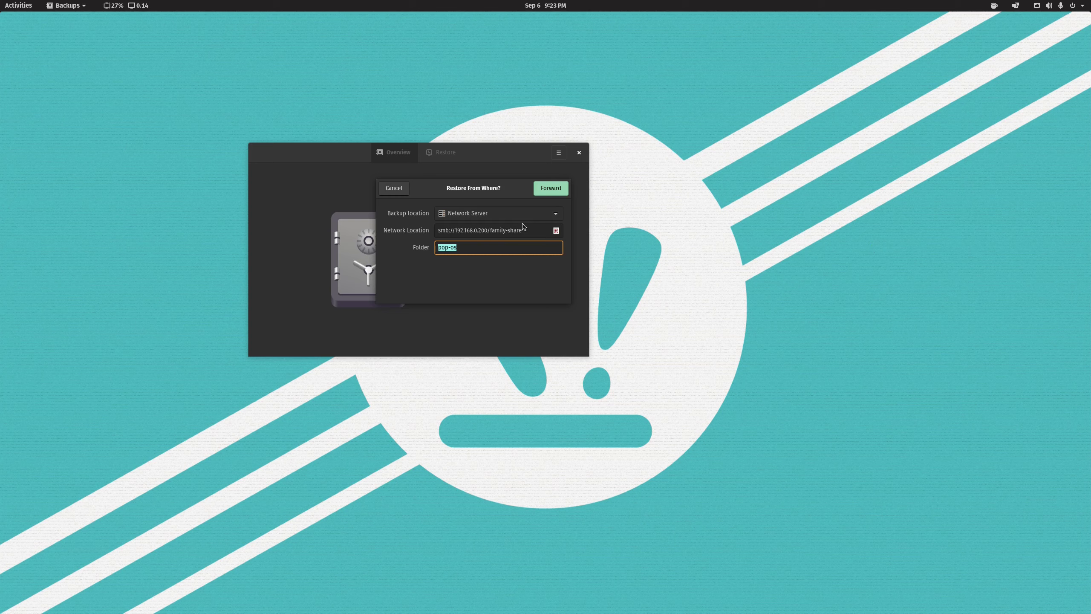
Step: Confirm the backup folder name in Files, set the Folder to video-example, and continue
{"action": "triple_click", "coordinate": [494, 232]}
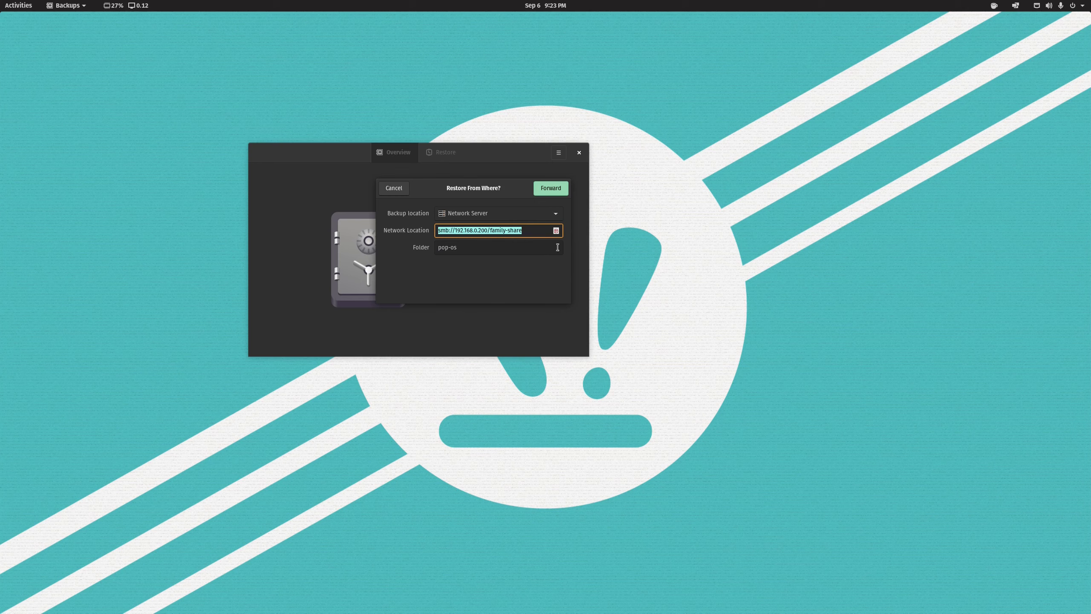
{"action": "triple_click", "coordinate": [494, 249]}
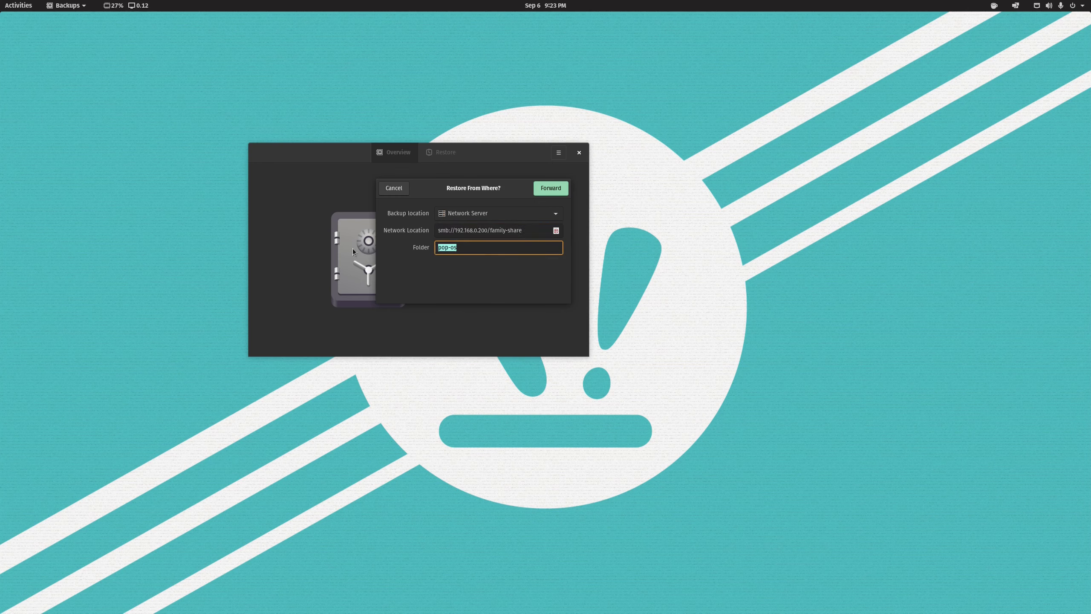
{"action": "key", "text": "super+f"}
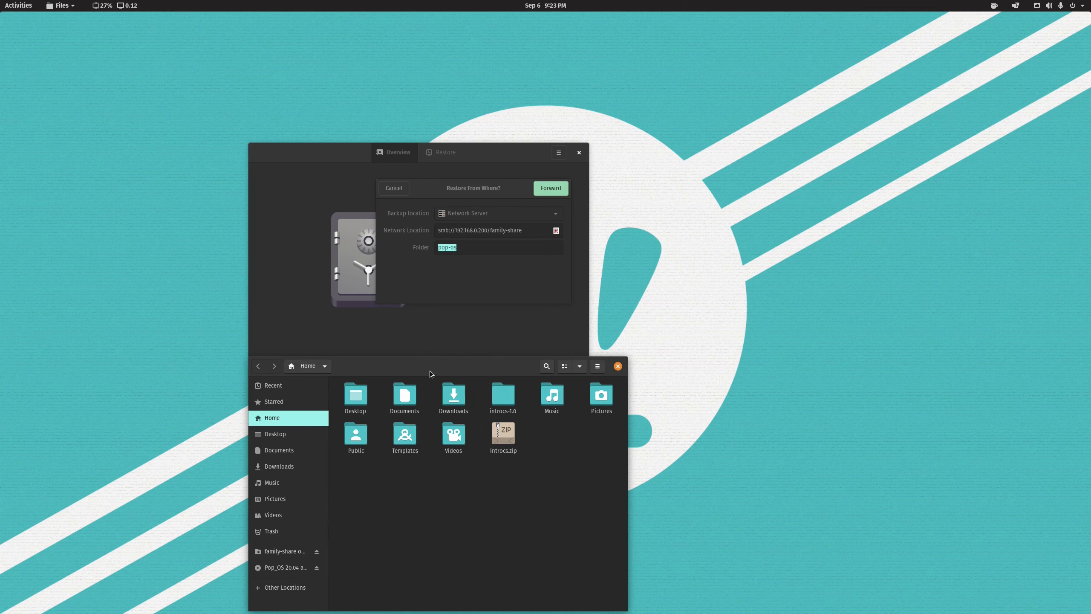
{"action": "left_click", "coordinate": [635, 359]}
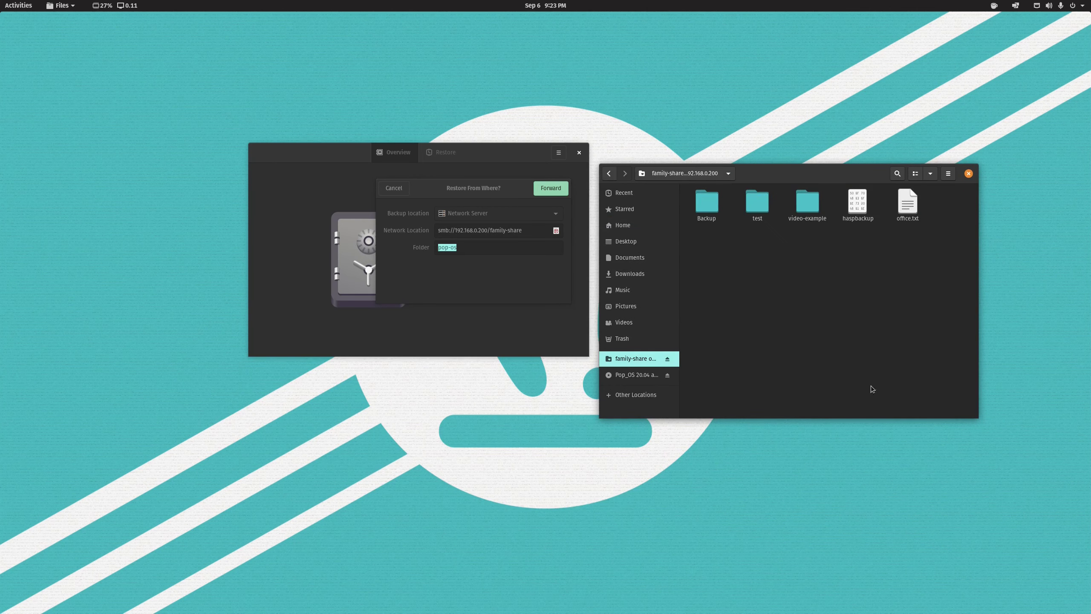
{"action": "left_click", "coordinate": [798, 207]}
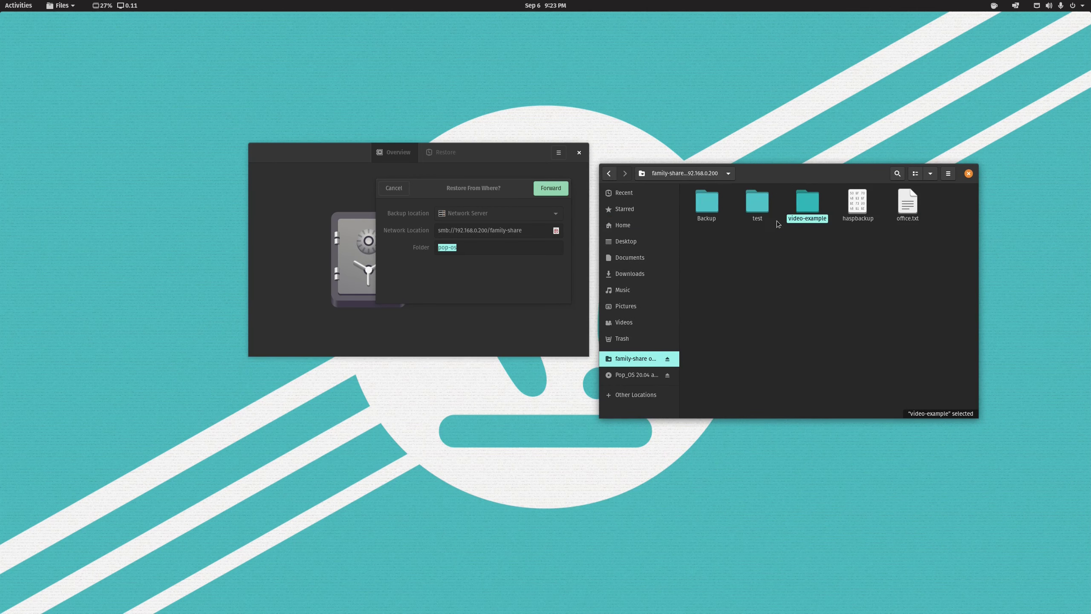
{"action": "left_click", "coordinate": [332, 243]}
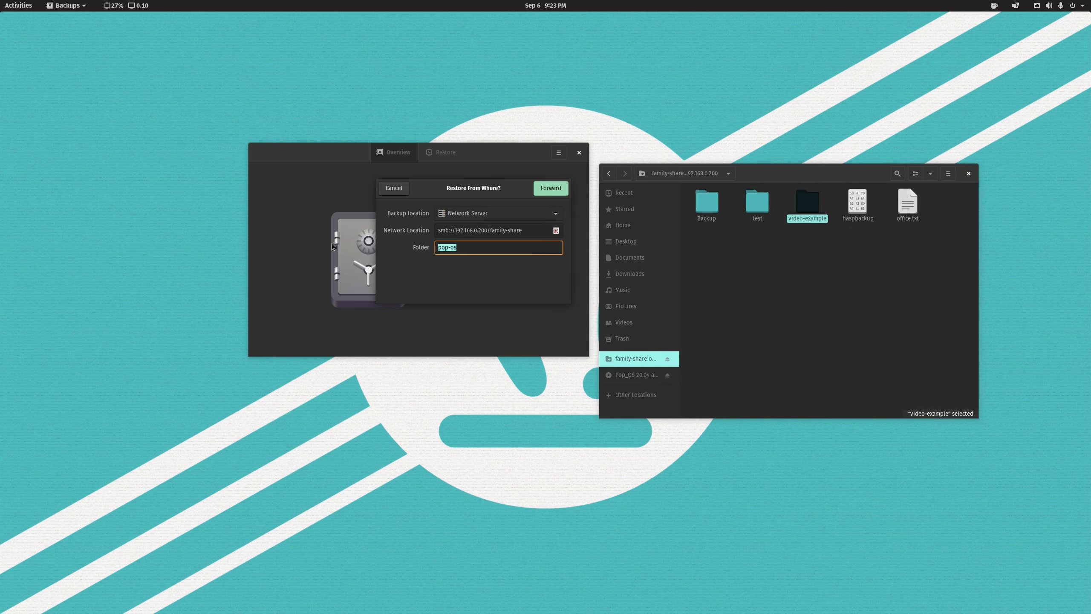
{"action": "type", "text": "video-example"}
{"action": "left_click", "coordinate": [560, 192]}
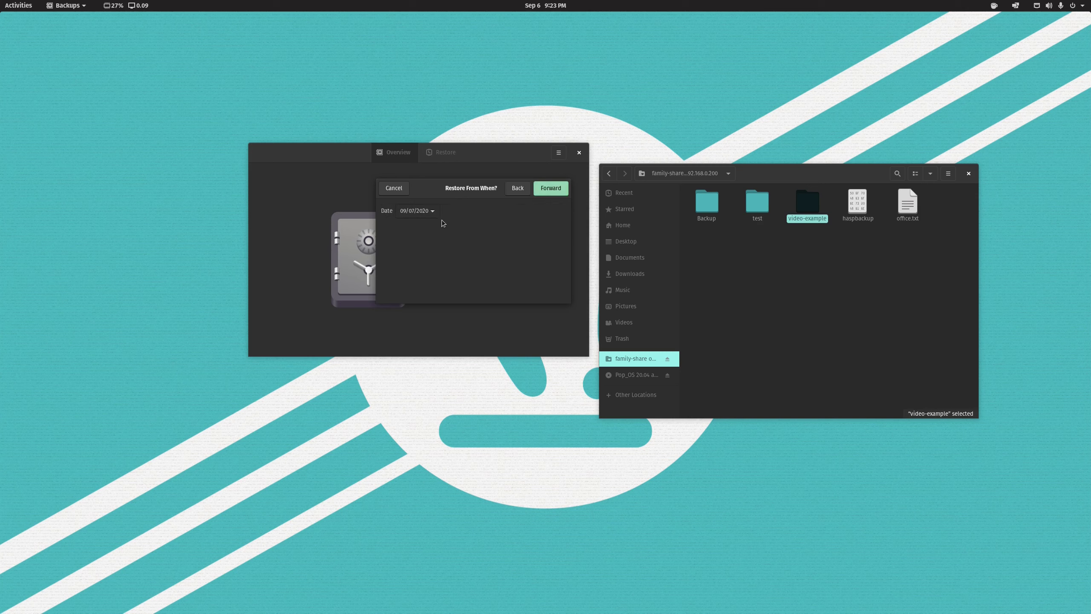
Step: Keep the 09/07/2020 backup, enter its encryption password, and restore files to original locations
{"action": "left_click", "coordinate": [432, 211]}
{"action": "left_click", "coordinate": [437, 269]}
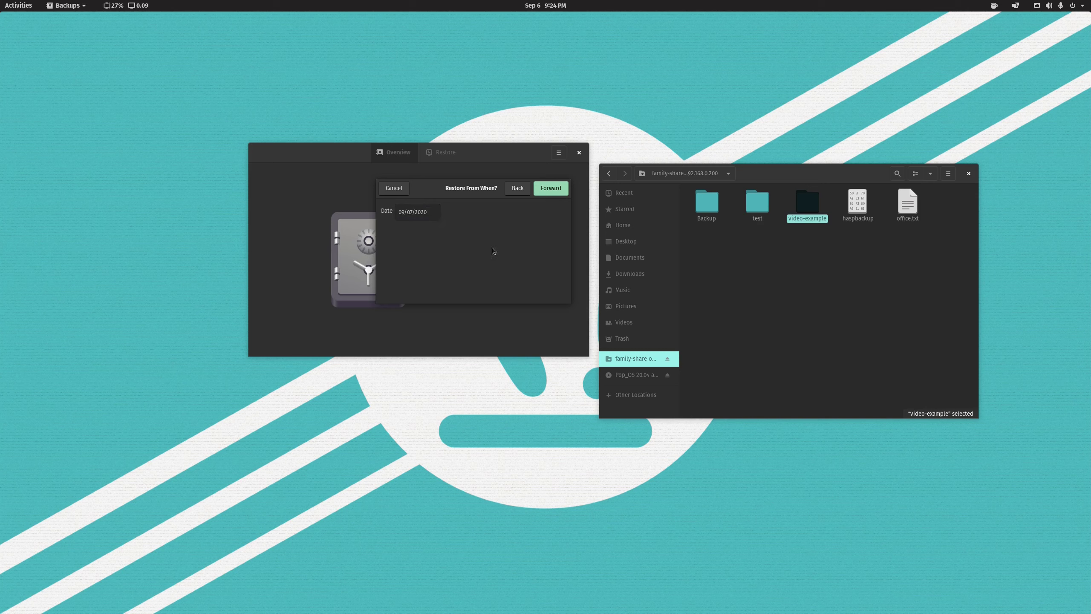
{"action": "left_click", "coordinate": [556, 190]}
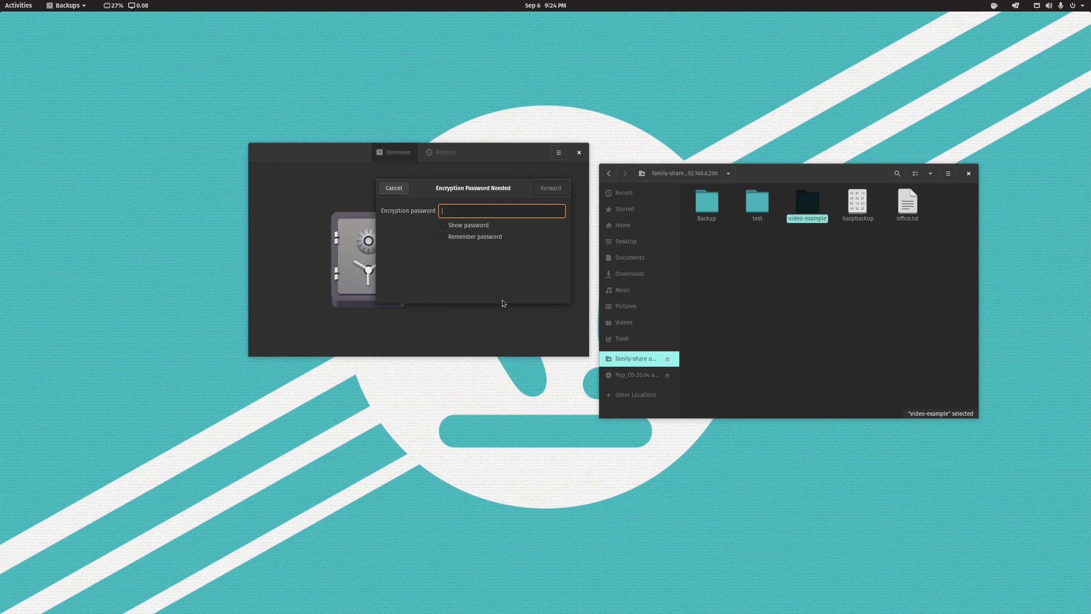
{"action": "type", "text": "***"}
{"action": "left_click", "coordinate": [542, 192]}
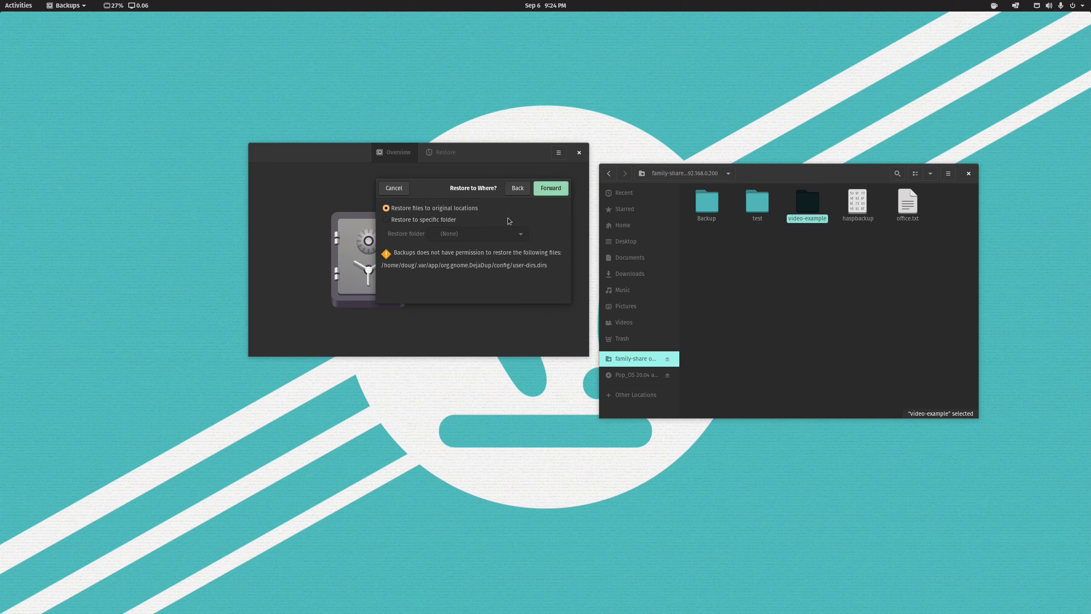
{"action": "left_click", "coordinate": [551, 188]}
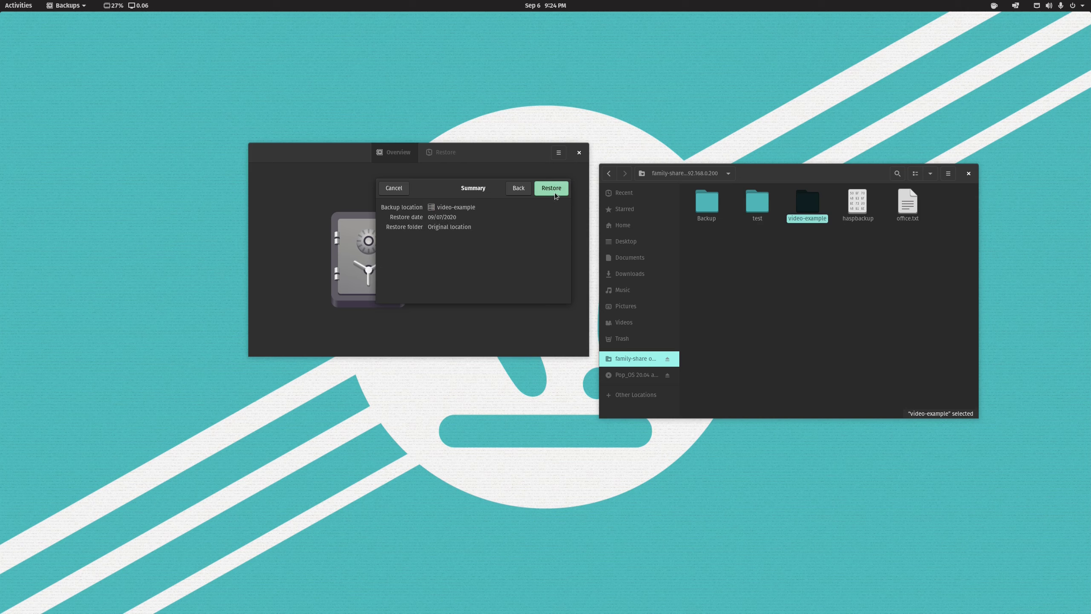
Step: Run the restore and scroll through the Restore Failed traceback
{"action": "left_click", "coordinate": [554, 192]}
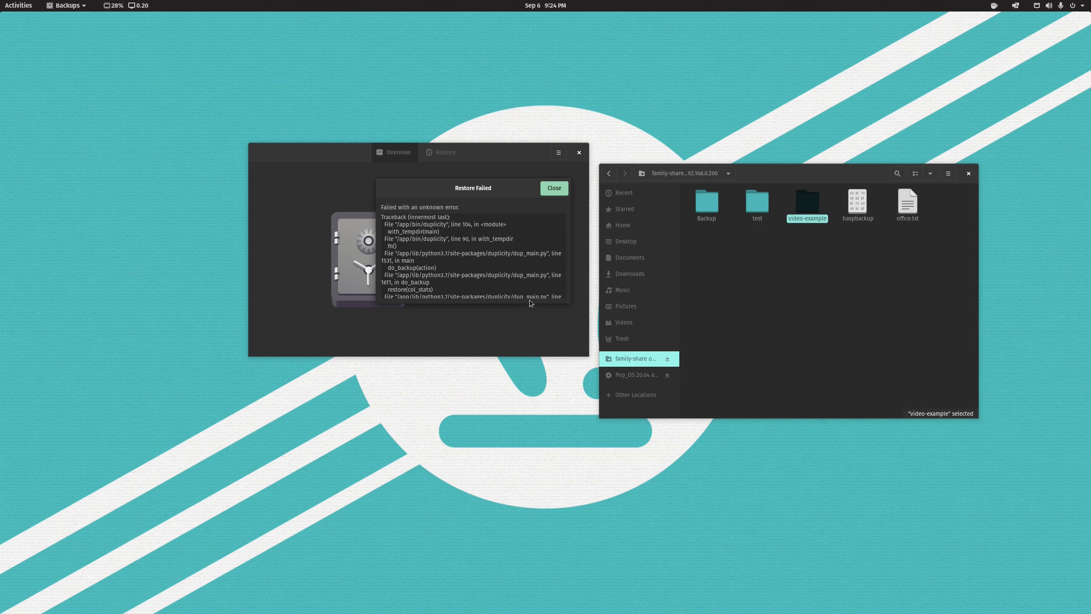
{"action": "scroll", "coordinate": [526, 258], "scroll_direction": "down", "scroll_amount": 3}
{"action": "scroll", "coordinate": [516, 258], "scroll_direction": "up", "scroll_amount": 5}
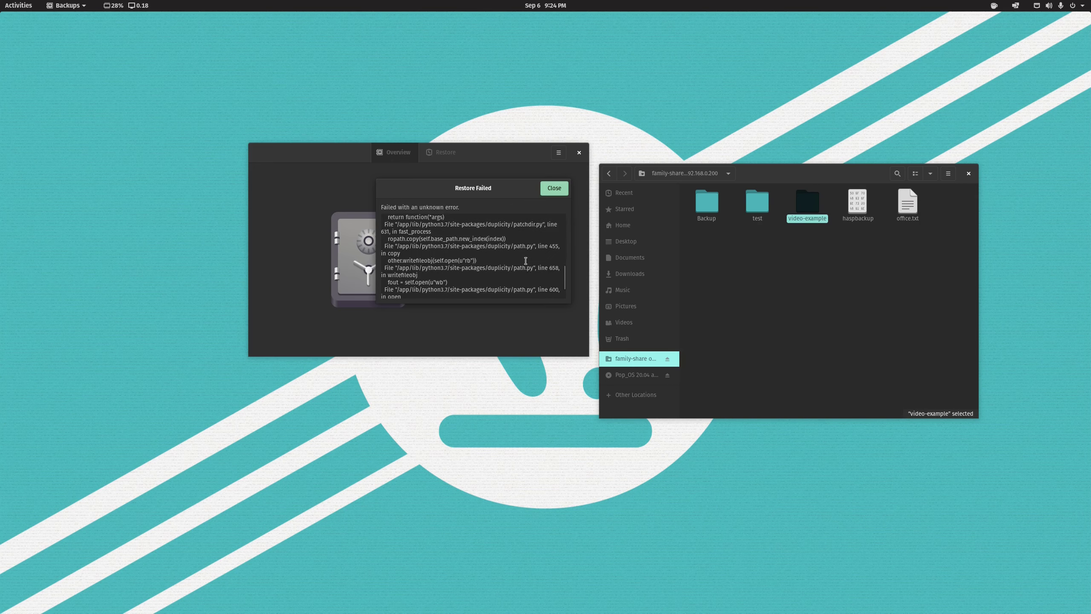
{"action": "scroll", "coordinate": [503, 259], "scroll_direction": "down", "scroll_amount": 10}
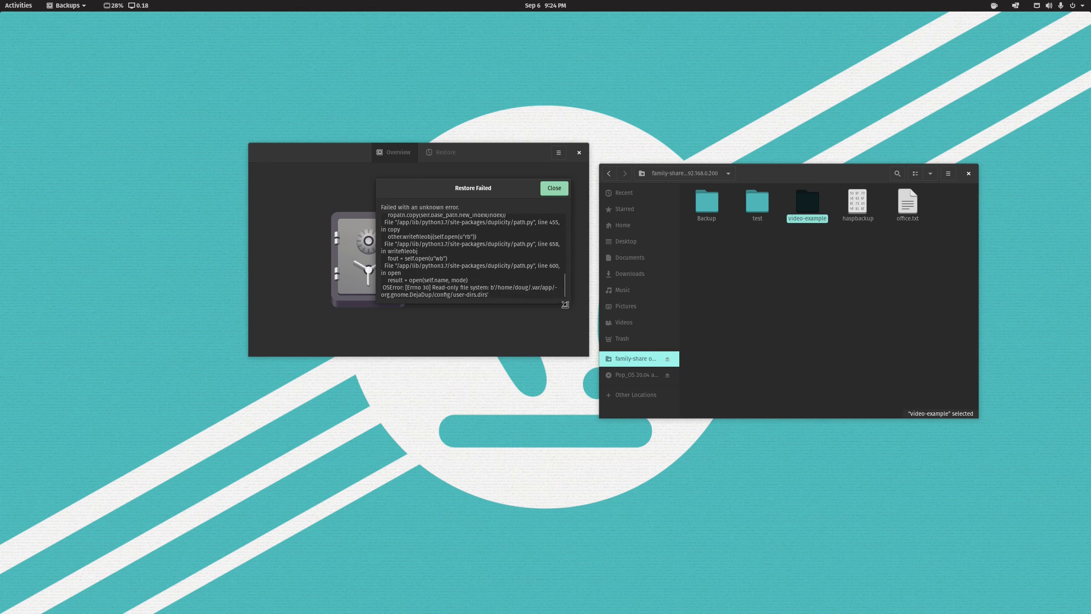
{"action": "left_click_drag", "start_coordinate": [520, 294], "coordinate": [385, 279]}
{"action": "left_click", "coordinate": [478, 272]}
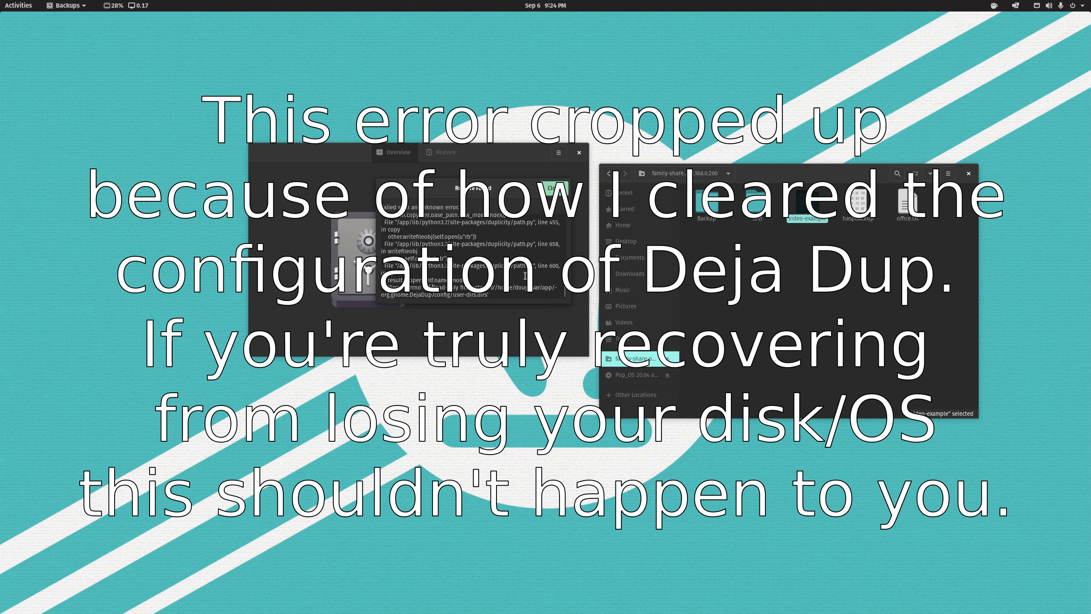
{"action": "scroll", "coordinate": [478, 272], "scroll_direction": "up", "scroll_amount": 10}
{"action": "scroll", "coordinate": [497, 288], "scroll_direction": "down", "scroll_amount": 10}
Step: Select the OSError read-only file system line and failing path, then close the failure report
{"action": "triple_click", "coordinate": [500, 293]}
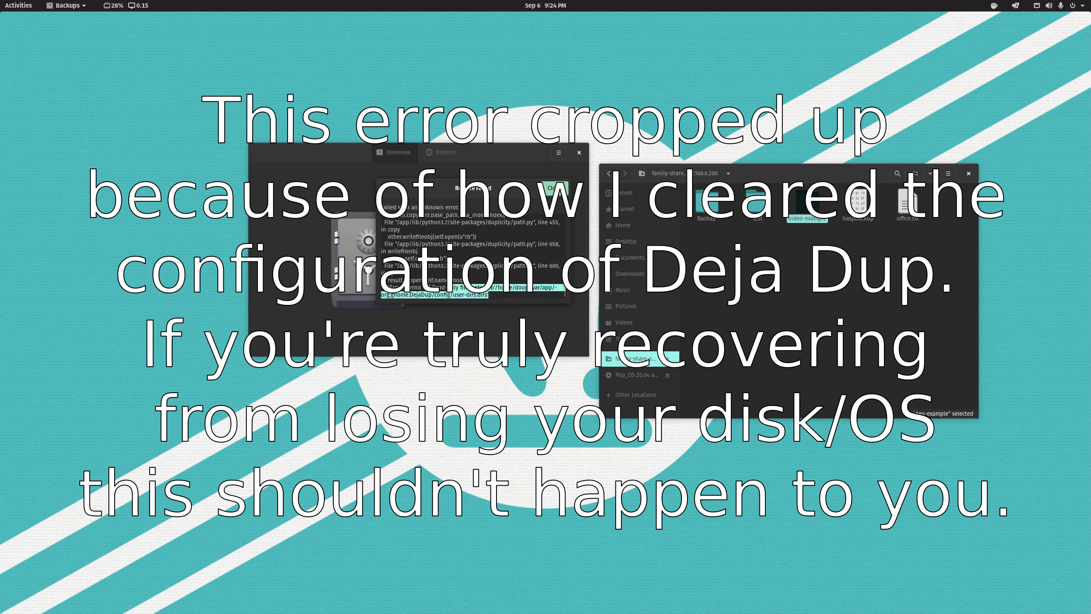
{"action": "left_click_drag", "start_coordinate": [534, 288], "coordinate": [477, 295]}
{"action": "left_click", "coordinate": [491, 287]}
{"action": "left_click", "coordinate": [527, 299], "text": "shift"}
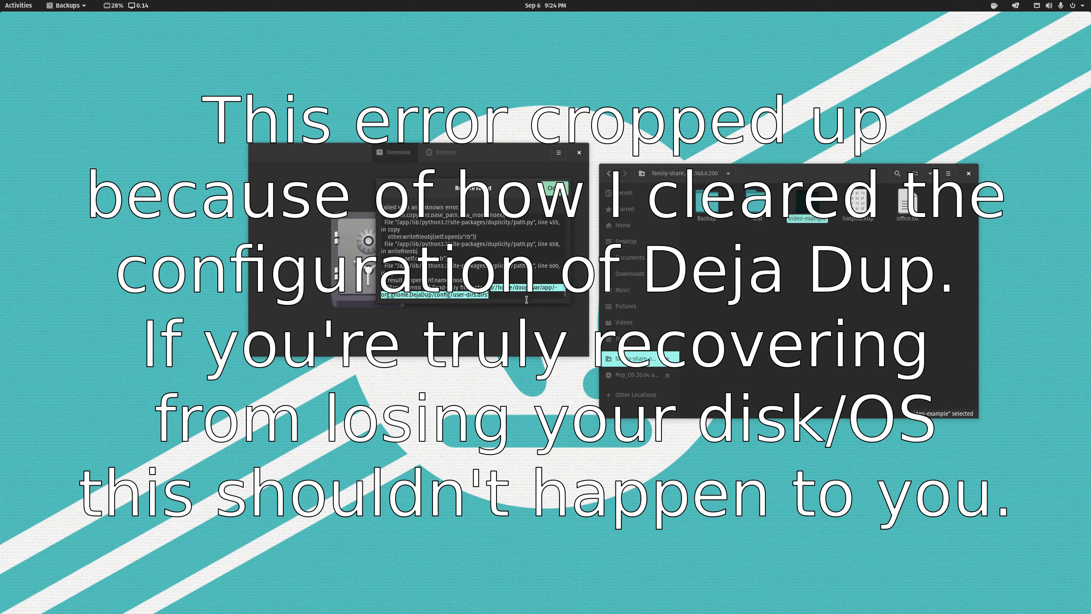
{"action": "left_click", "coordinate": [505, 293]}
{"action": "scroll", "coordinate": [494, 276], "scroll_direction": "up", "scroll_amount": 3}
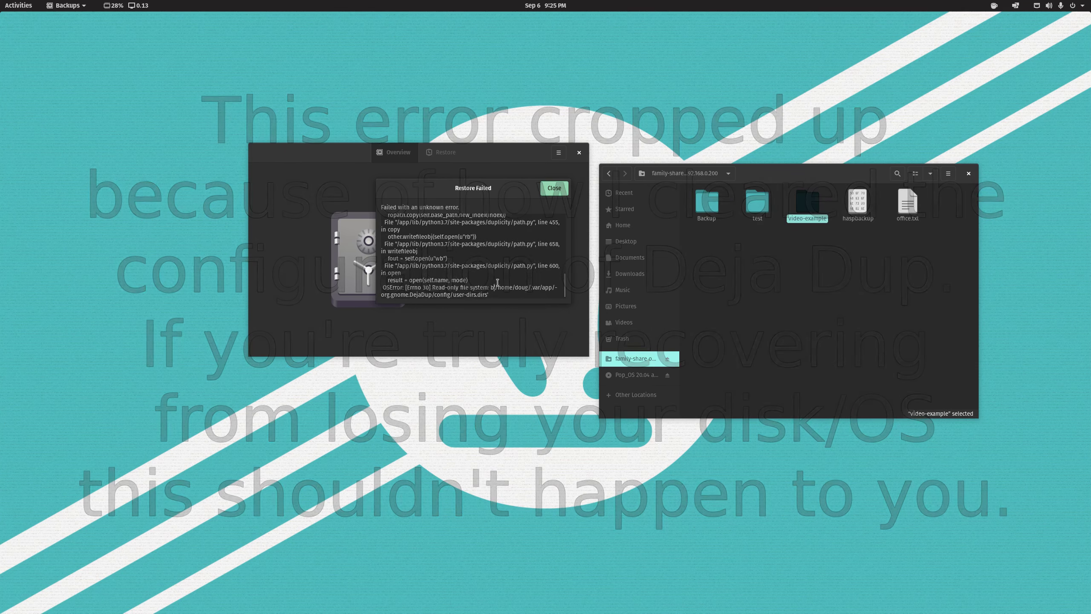
{"action": "left_click", "coordinate": [554, 188]}
{"action": "left_click", "coordinate": [910, 287]}
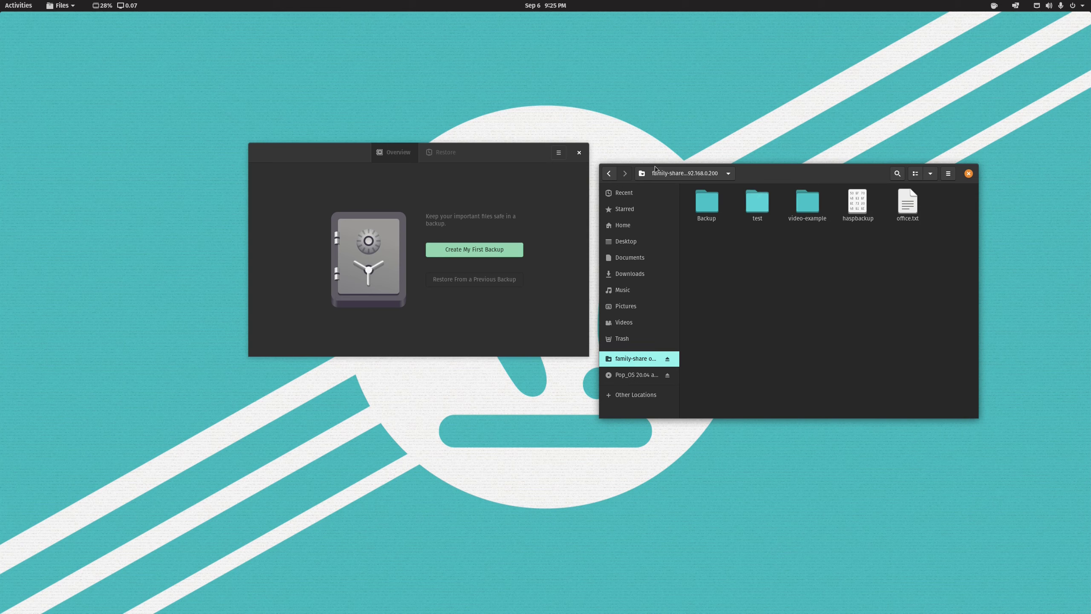
Step: Bring Backups forward, then close it and the family-share Files window
{"action": "left_click", "coordinate": [536, 196]}
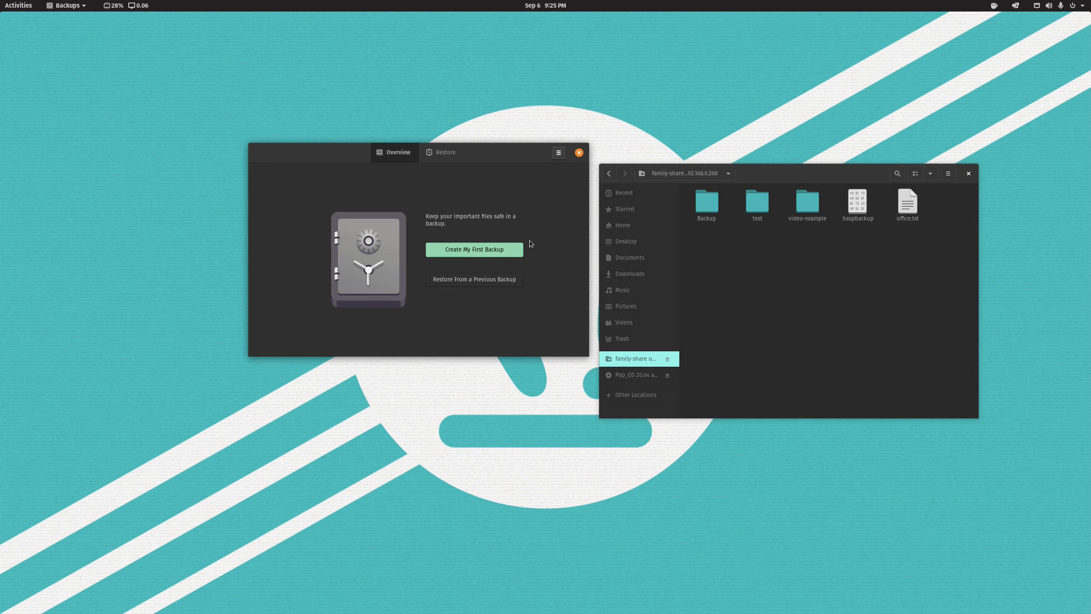
{"action": "left_click", "coordinate": [579, 153]}
{"action": "left_click", "coordinate": [968, 173]}
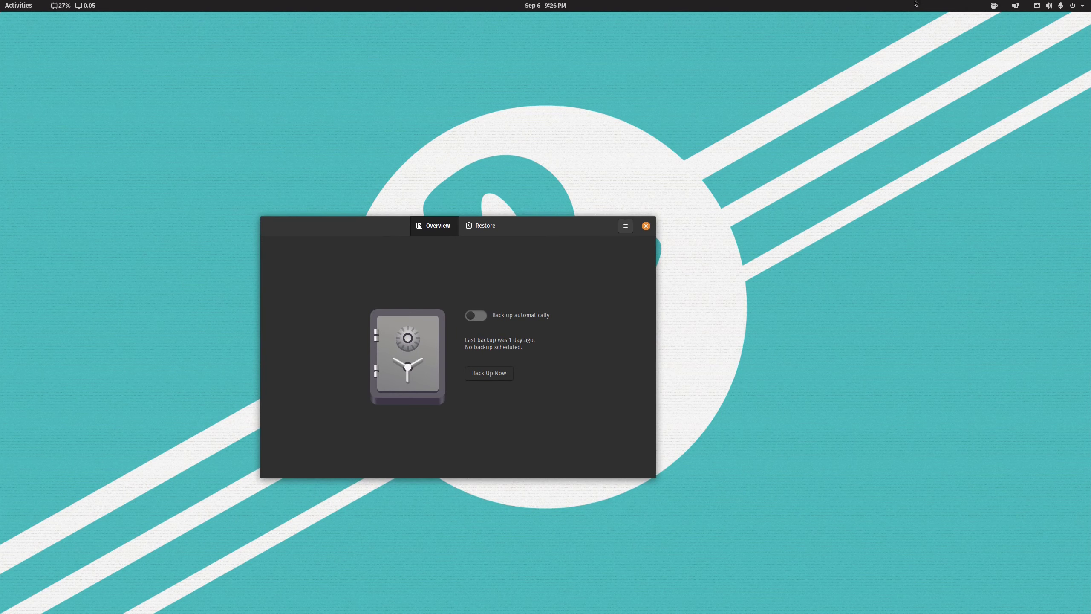
Step: Exit the Boxes virtual machine to the host desktop and reposition the Backups window
{"action": "key", "text": "ctrl+q"}
{"action": "mouse_move", "coordinate": [922, 3]}
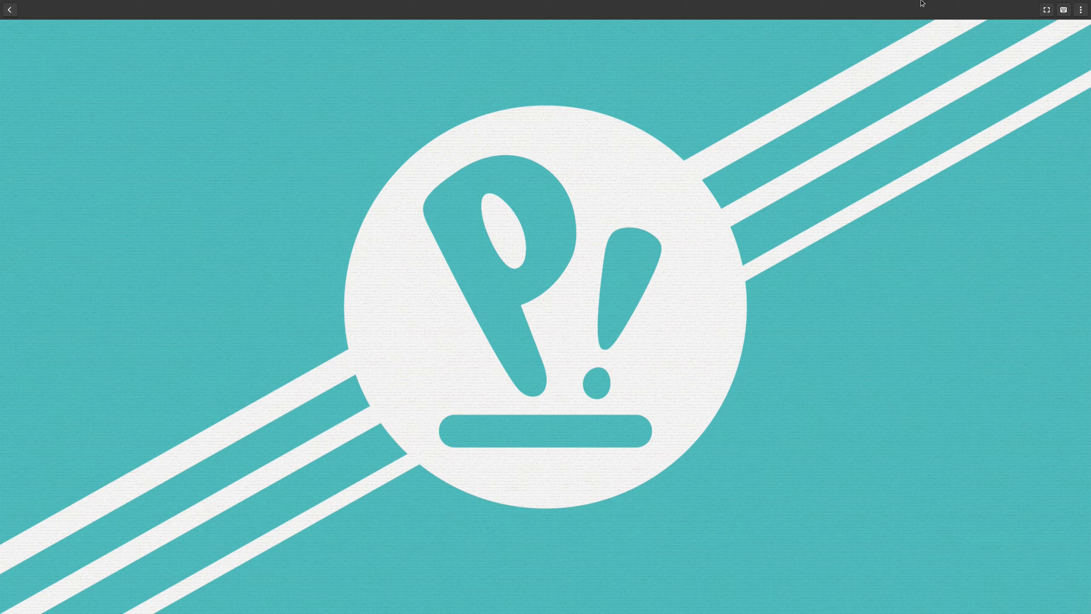
{"action": "left_click", "coordinate": [1046, 10]}
{"action": "key", "text": "ctrl+q"}
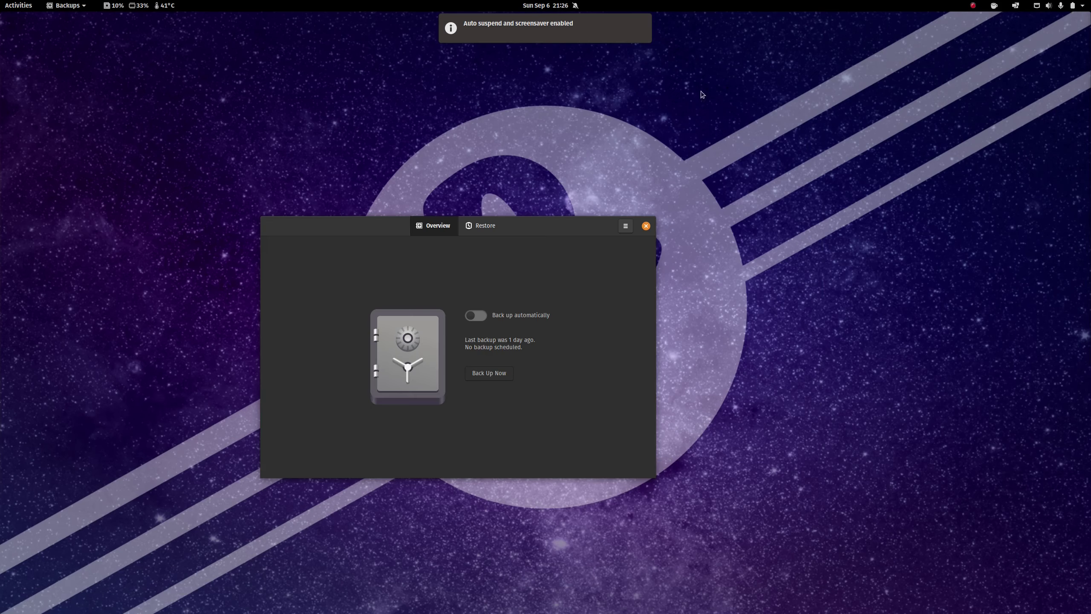
{"action": "left_click_drag", "start_coordinate": [542, 233], "coordinate": [577, 186]}
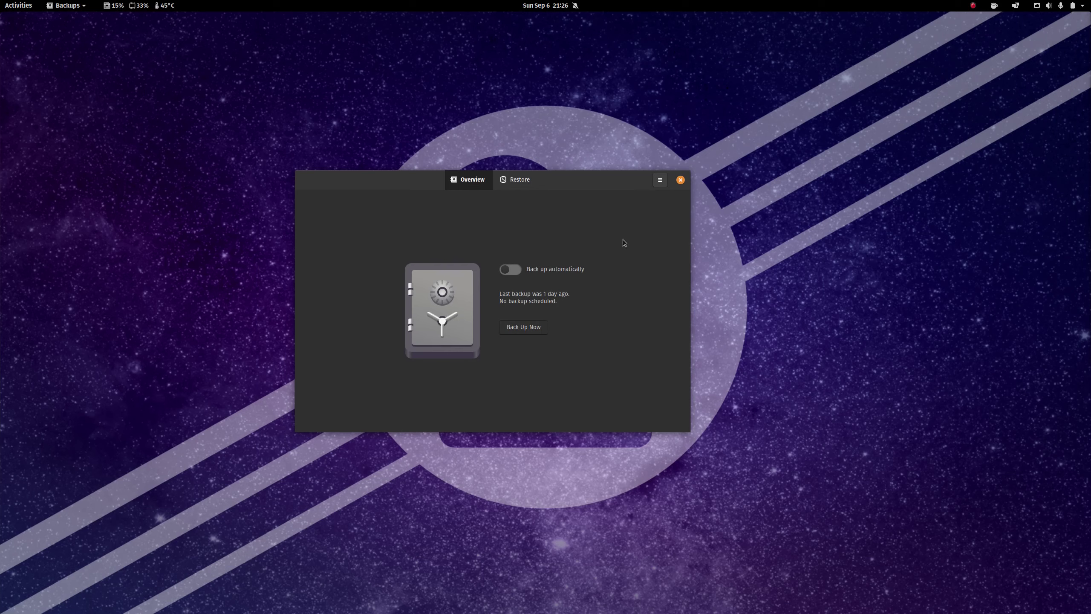
Step: Toggle Back up automatically, dismiss the refusal, toggle again, then force-quit the frozen Backups app
{"action": "left_click", "coordinate": [510, 270]}
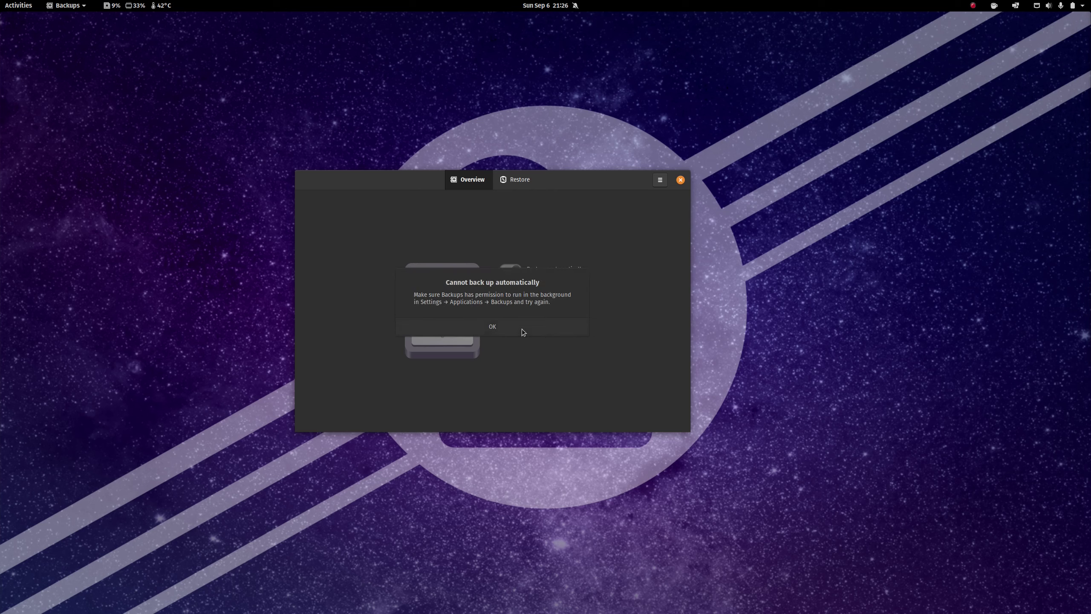
{"action": "left_click", "coordinate": [530, 326]}
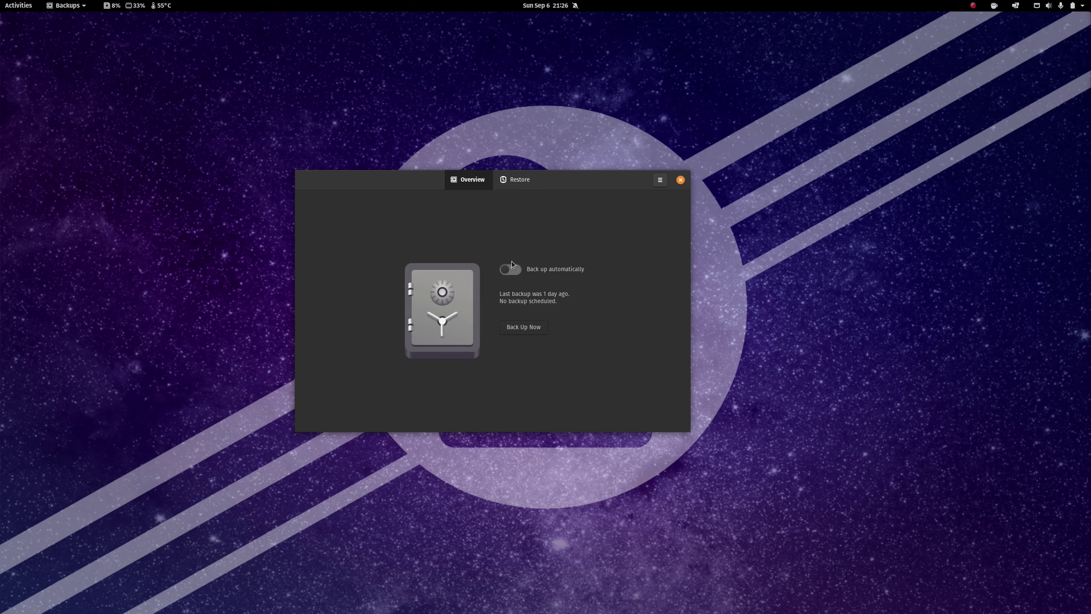
{"action": "left_click", "coordinate": [511, 267]}
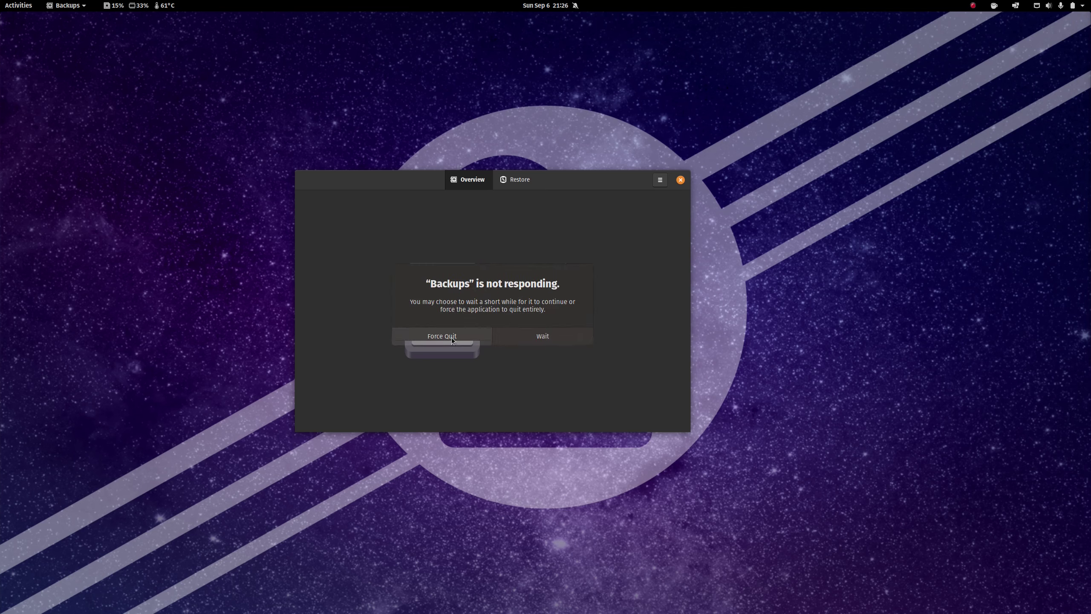
{"action": "left_click", "coordinate": [436, 338]}
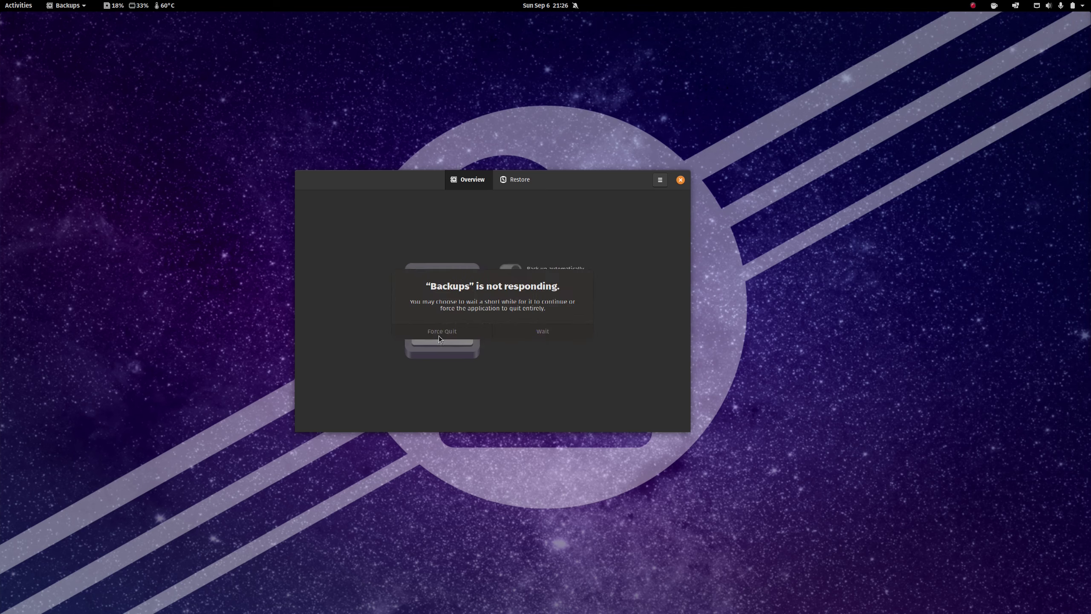
{"action": "left_click_drag", "start_coordinate": [770, 547], "coordinate": [315, 93]}
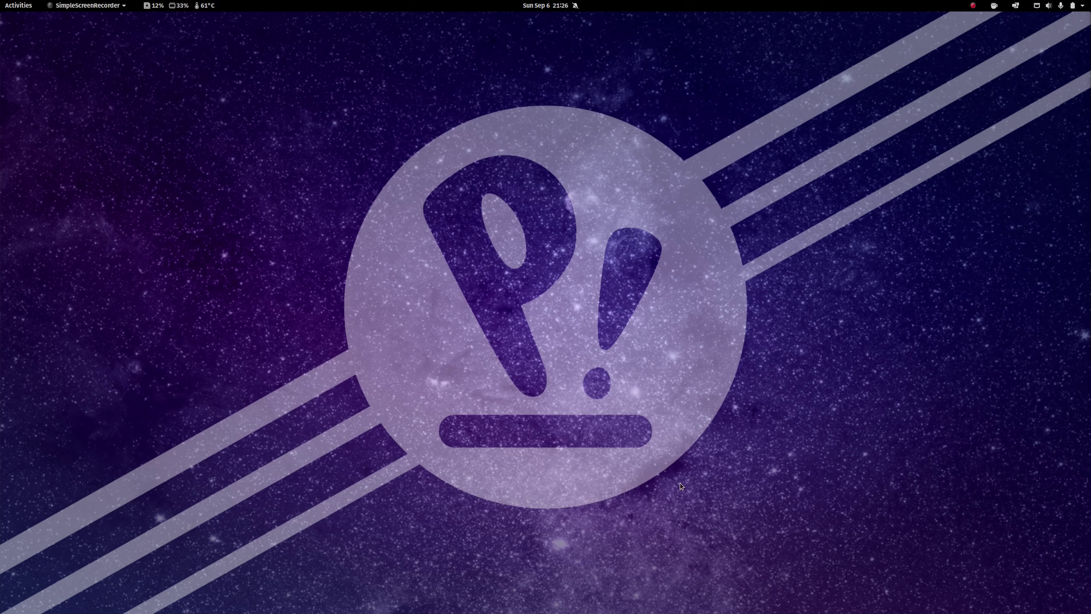